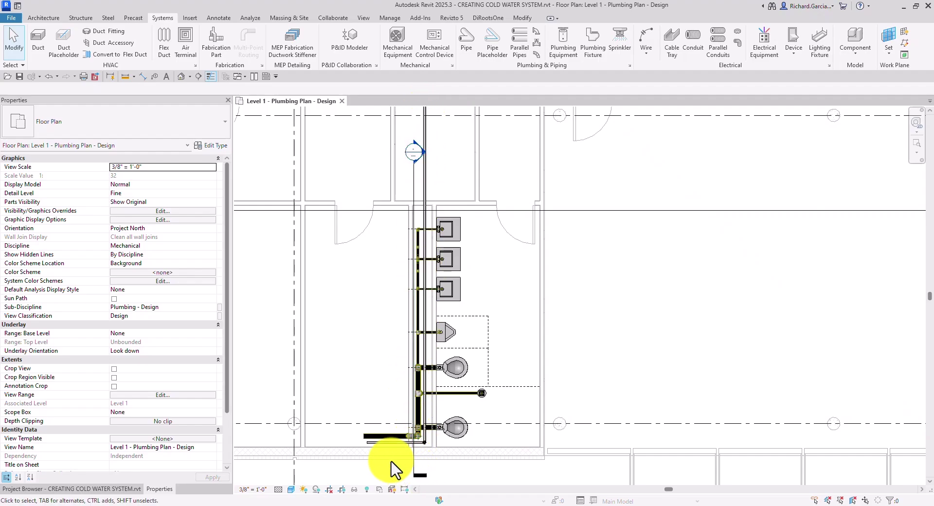
# Open the 3D Plumbing - Overall view to see the restroom fixtures and piping
pyautogui.scroll(2, 392, 448)
pyautogui.scroll(1, 392, 448)
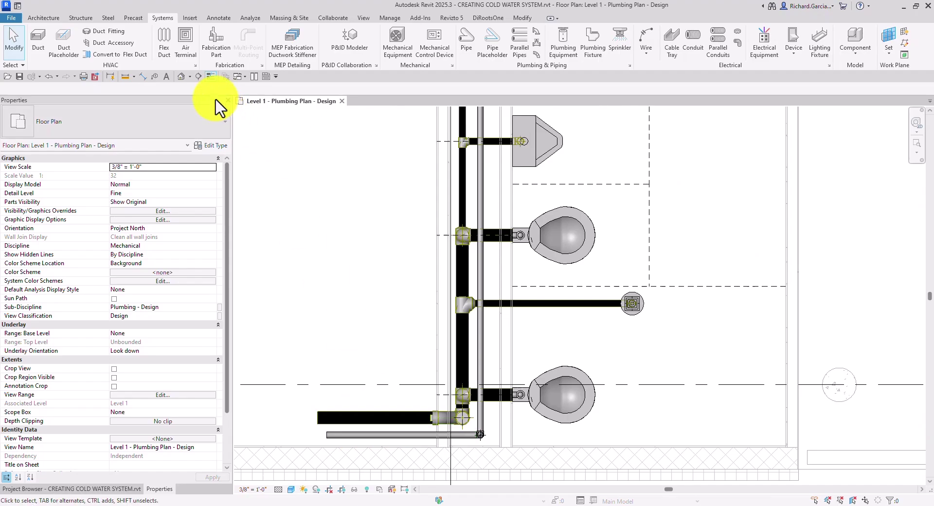
pyautogui.click(111, 488)
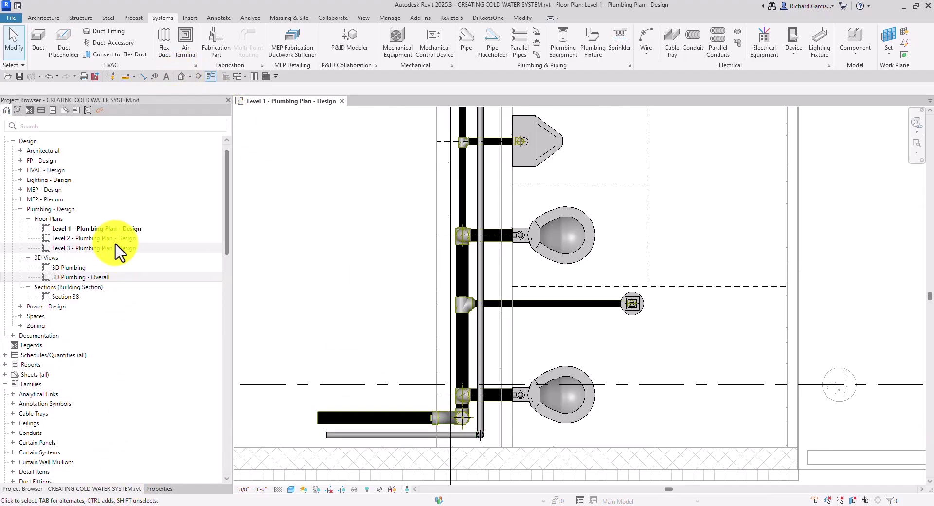
pyautogui.doubleClick(79, 277)
pyautogui.scroll(3, 438, 428)
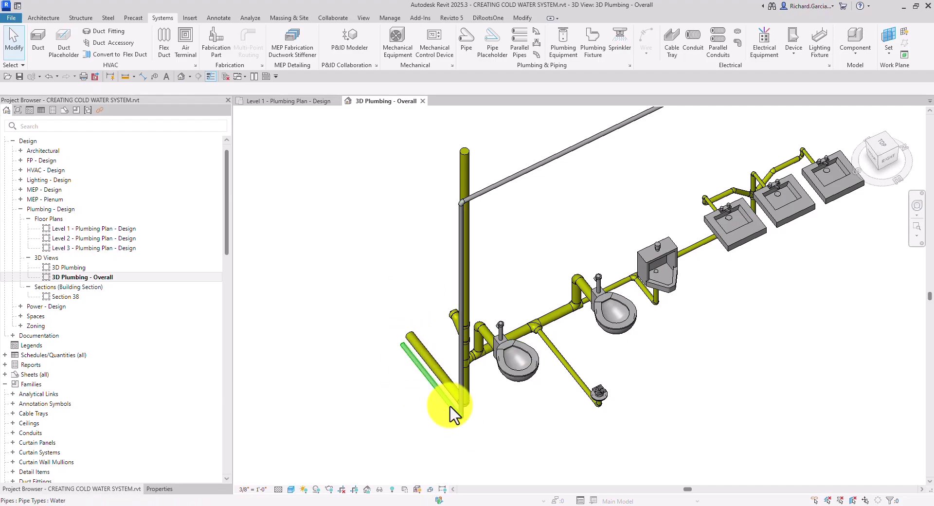
pyautogui.moveTo(427, 261)
pyautogui.keyDown('shift'); pyautogui.mouseDown(button='middle')
pyautogui.moveTo(388, 254)
pyautogui.moveTo(440, 271)
pyautogui.moveTo(423, 258)
pyautogui.mouseUp(button='middle'); pyautogui.keyUp('shift')
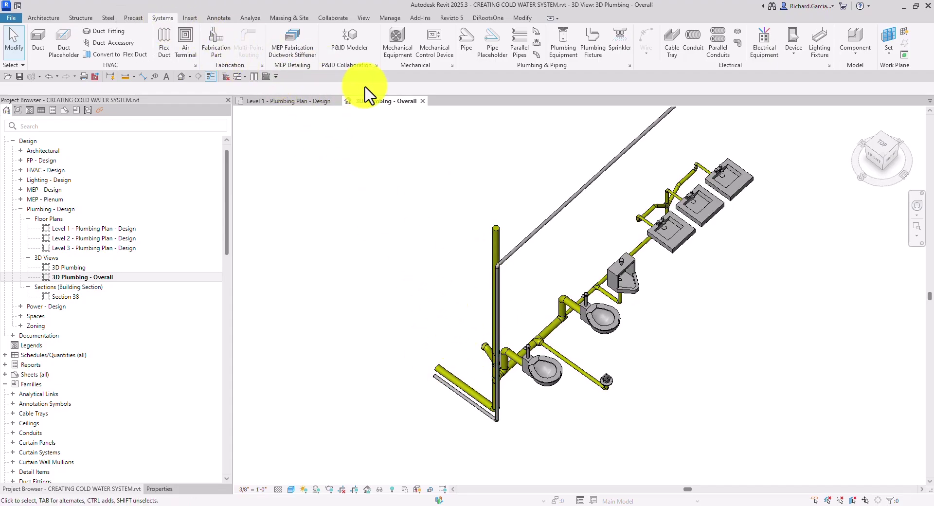
# Start a new pipe with the Water pipe type and the Domestic Cold Water system type
pyautogui.click(468, 46)
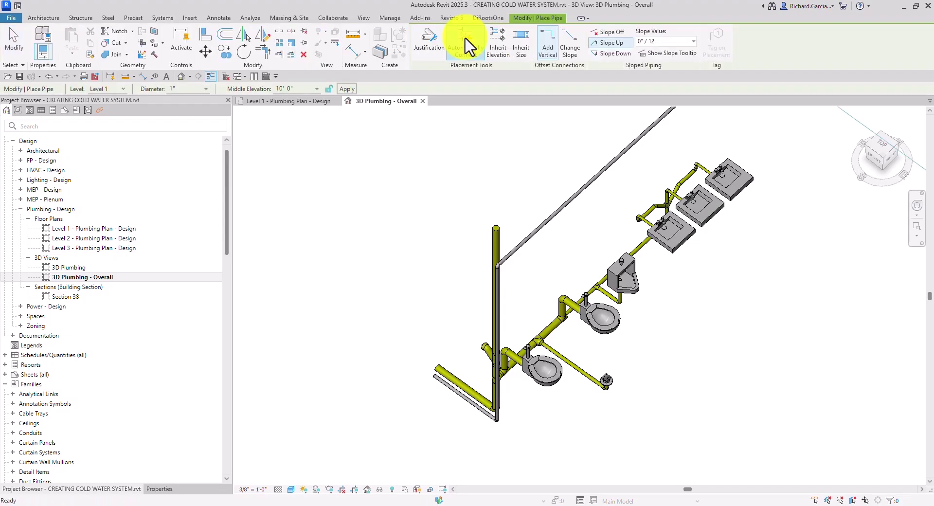
pyautogui.click(165, 489)
pyautogui.click(95, 122)
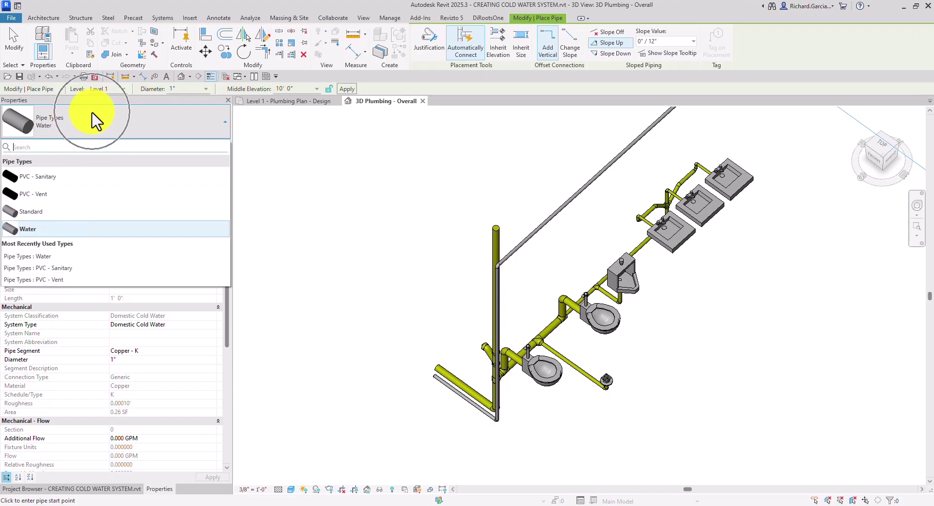
pyautogui.click(32, 230)
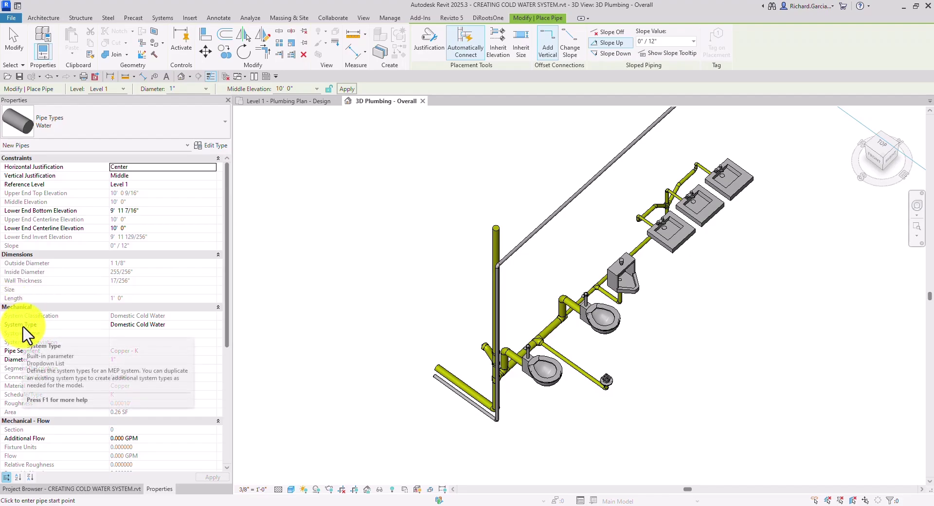
pyautogui.click(195, 325)
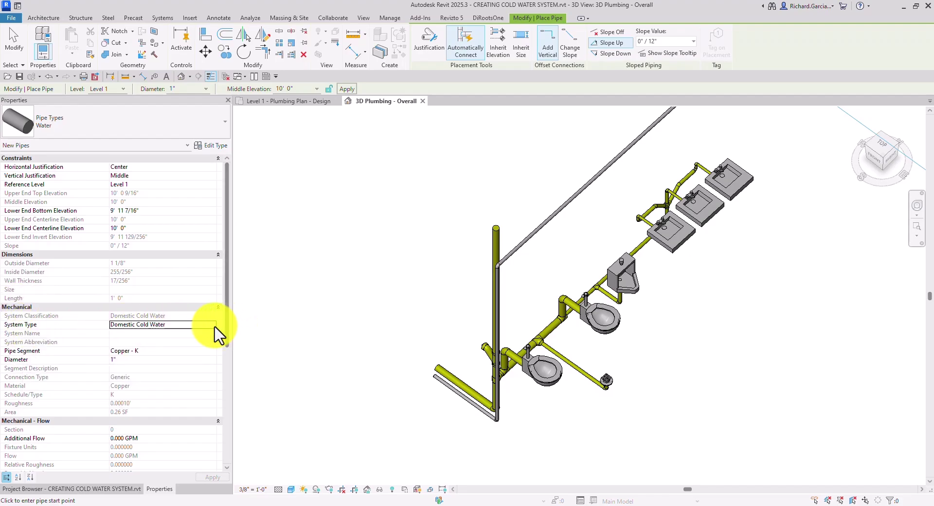
pyautogui.click(213, 324)
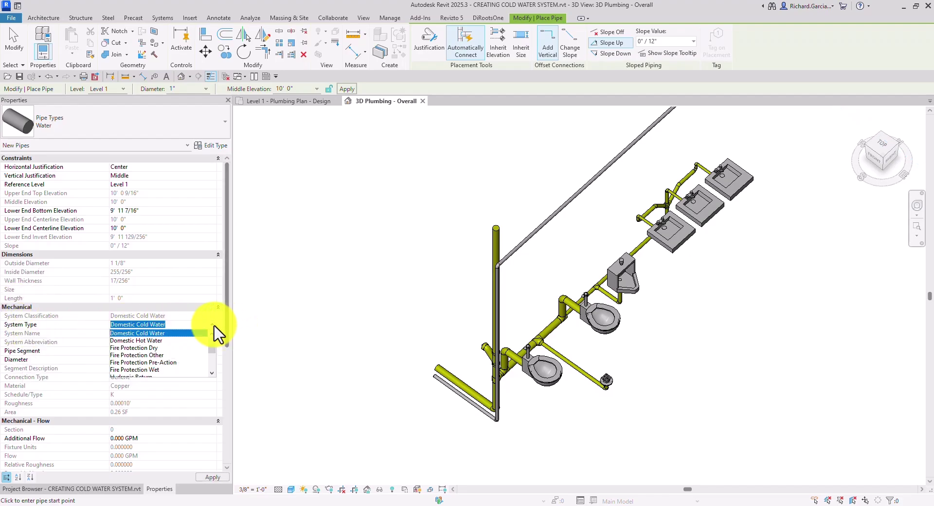
pyautogui.click(150, 334)
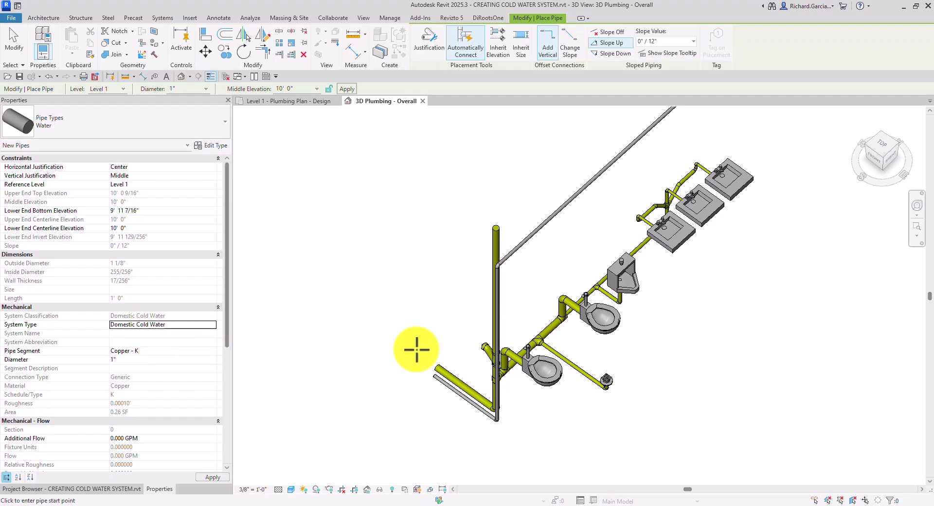
# Set the middle elevation to 0' 0" and draw a pipe about 5' long parallel to the lower sanitary pipe
pyautogui.moveTo(417, 416); pyautogui.dragTo(468, 332, button='middle')
pyautogui.scroll(2, 428, 352)
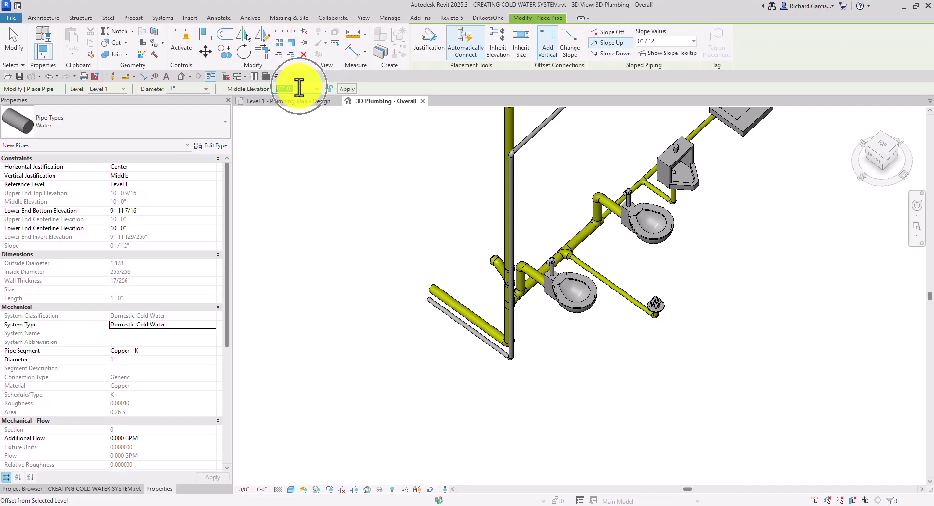
pyautogui.press('Return')
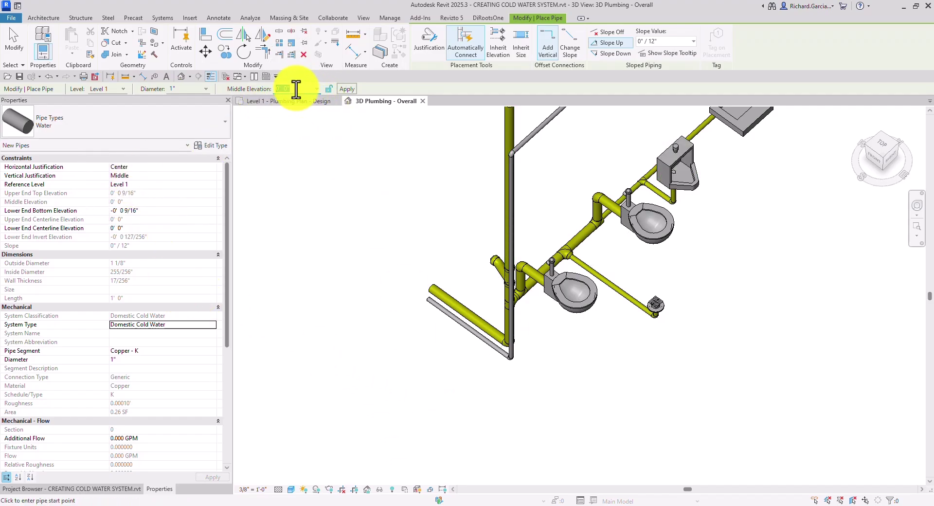
pyautogui.click(402, 322)
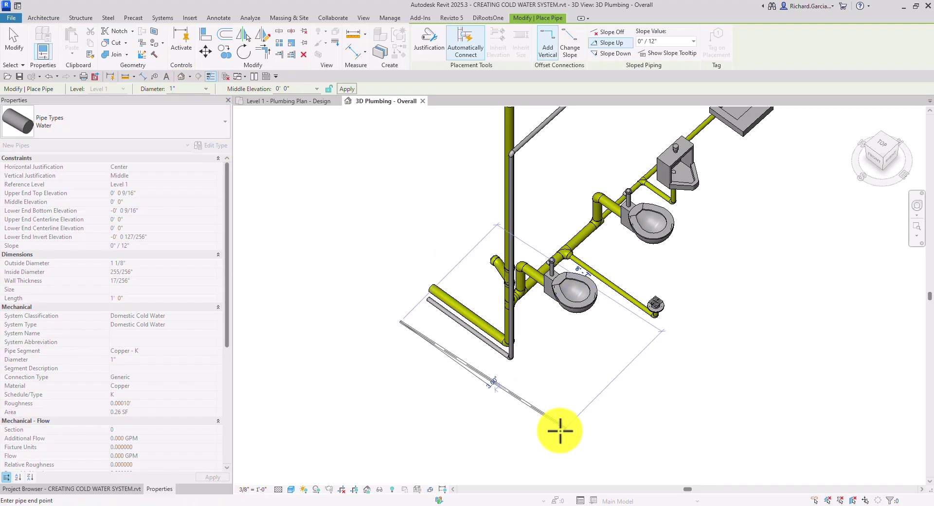
pyautogui.click(494, 390)
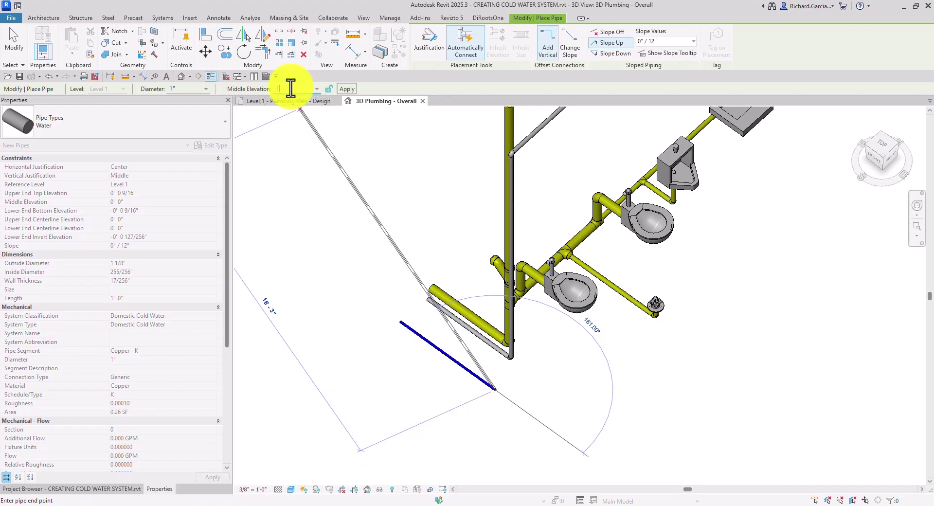
# Set the middle elevation to 10' 0" and continue the pipe as a riser plus an overhead run about 12' long toward the lavatories
pyautogui.press('Return')
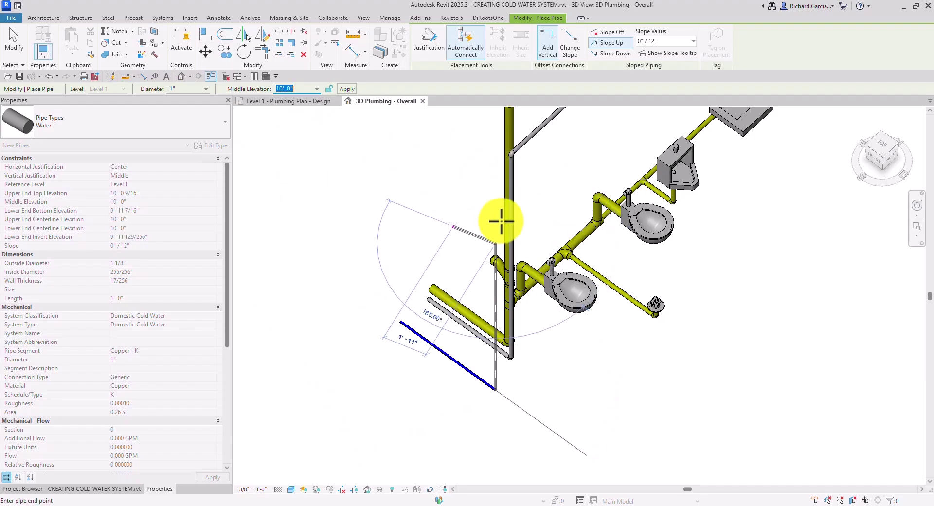
pyautogui.scroll(3, 509, 223)
pyautogui.scroll(-5, 528, 234)
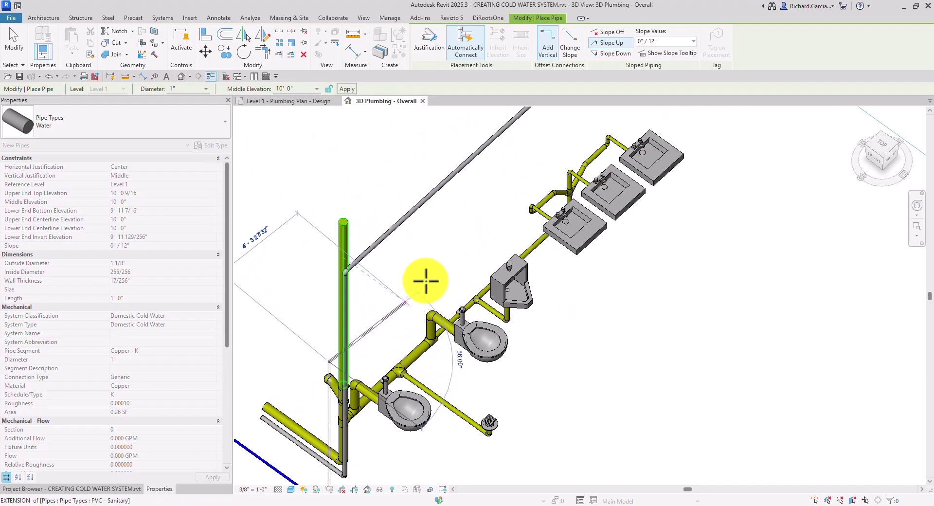
pyautogui.click(536, 179)
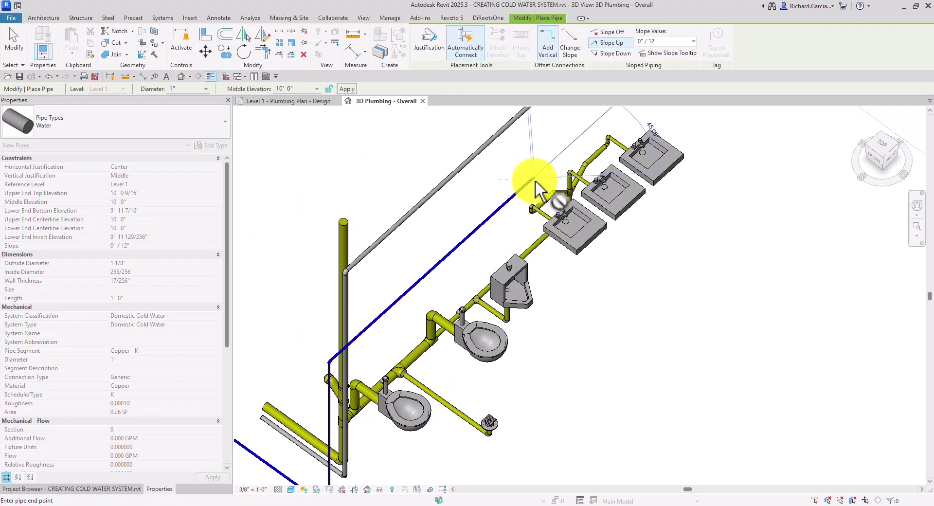
pyautogui.click(14, 47)
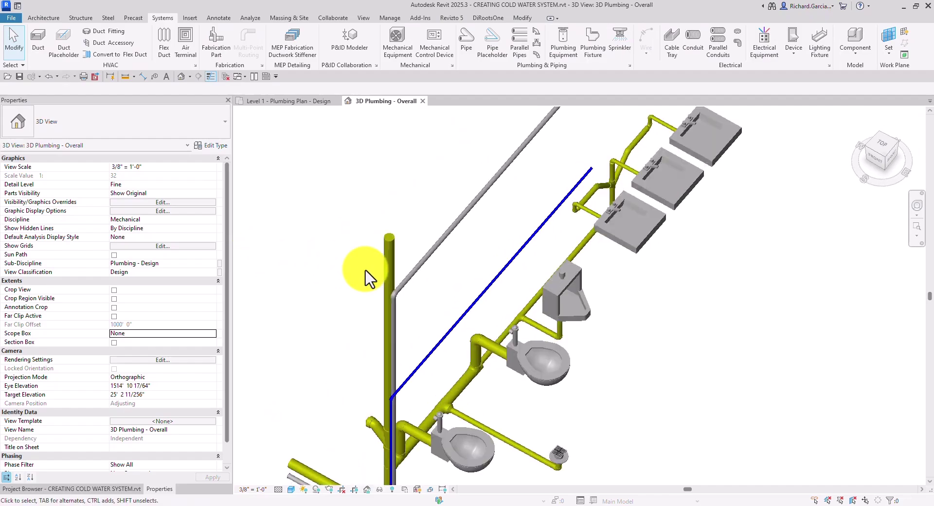
# Set the lower cold water pipe's middle elevation to -4' 0", matching the lower horizontal sanitary pipe
pyautogui.scroll(-3, 367, 276)
pyautogui.keyDown('shift'); pyautogui.moveTo(366, 275); pyautogui.dragTo(359, 319, button='middle'); pyautogui.keyUp('shift')
pyautogui.scroll(5, 370, 370)
pyautogui.moveTo(380, 410); pyautogui.dragTo(400, 393, button='middle')
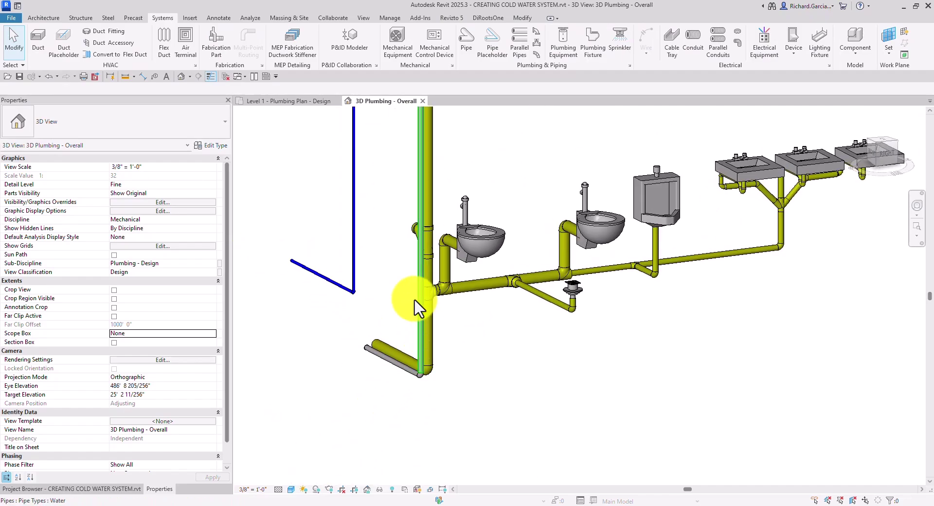
pyautogui.click(399, 361)
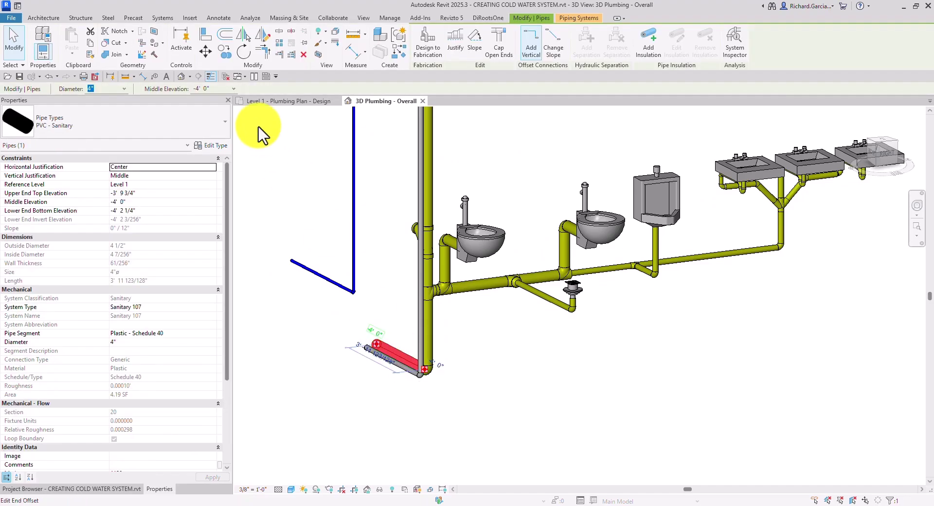
pyautogui.click(198, 89)
pyautogui.click(334, 261)
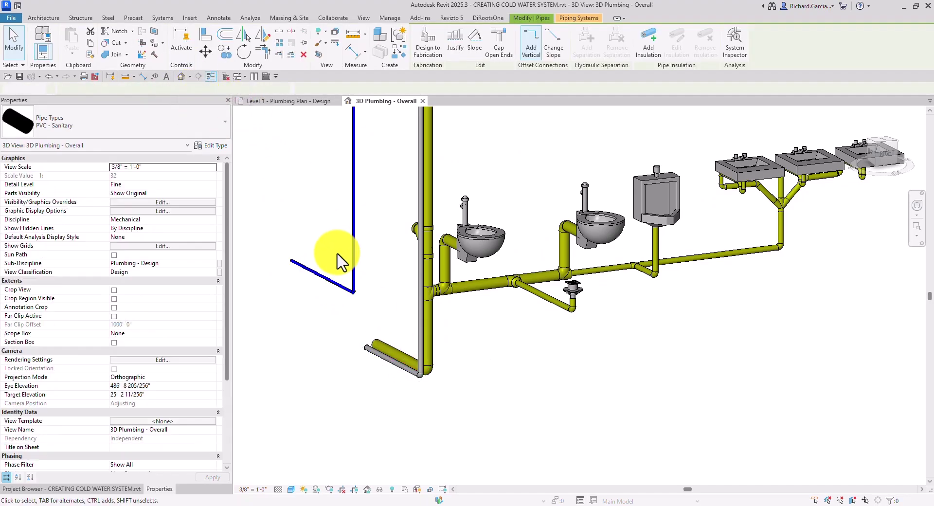
pyautogui.click(312, 271)
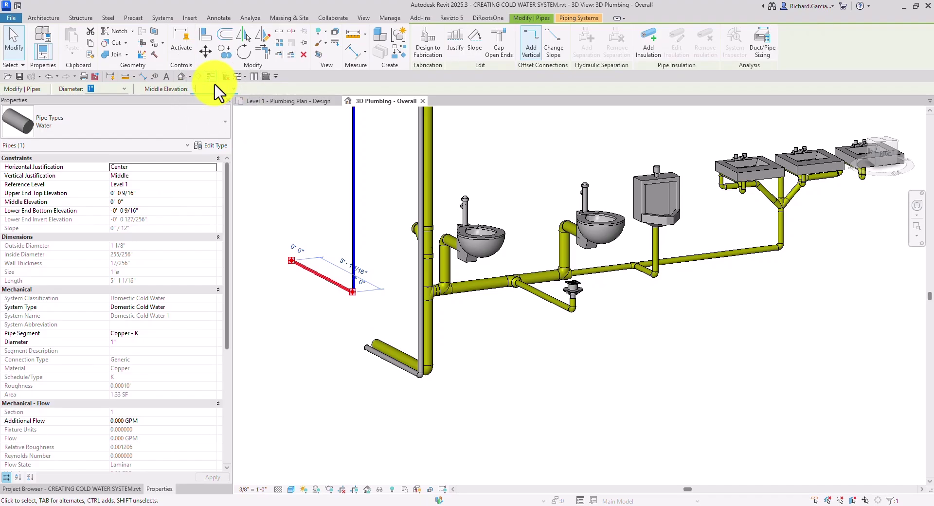
pyautogui.click(428, 406)
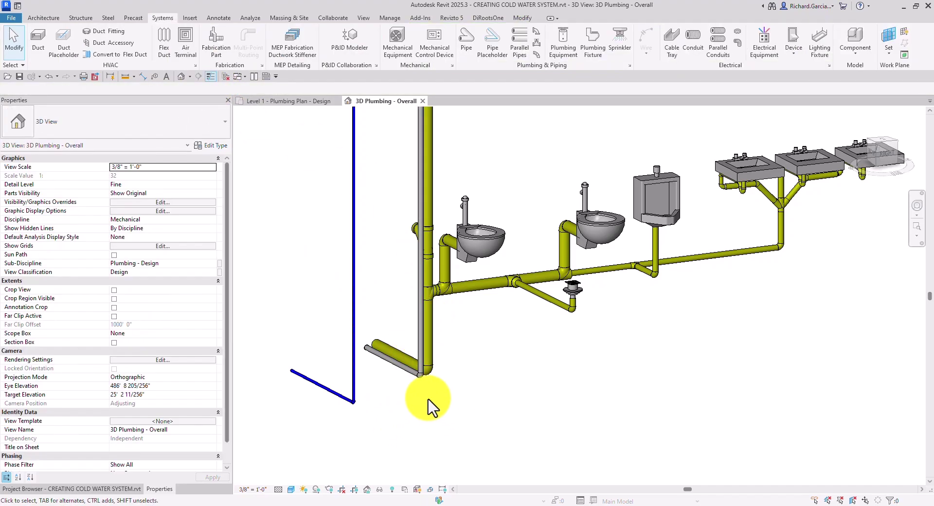
# Compare the middle elevations of the existing overhead water pipe and the new overhead cold water pipe
pyautogui.keyDown('shift'); pyautogui.moveTo(389, 404); pyautogui.dragTo(610, 195, button='middle'); pyautogui.keyUp('shift')
pyautogui.scroll(3, 580, 166)
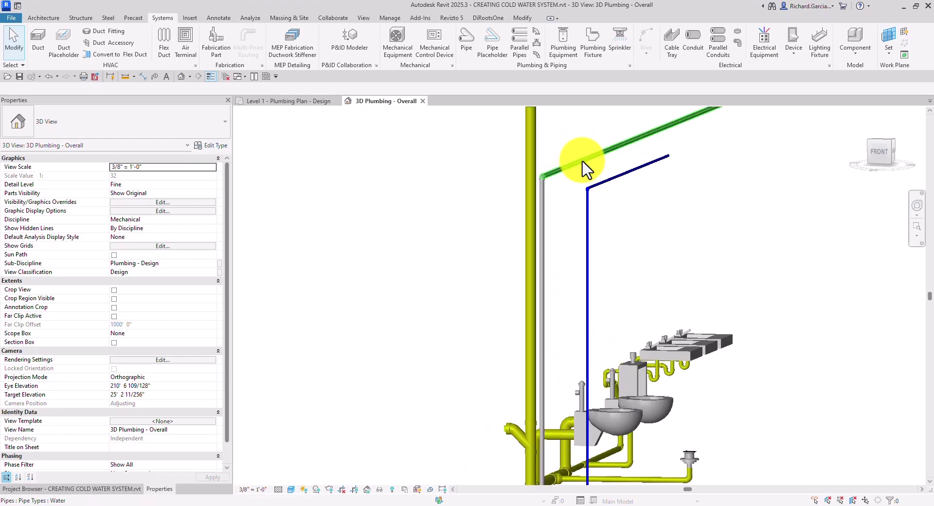
pyautogui.click(582, 167)
pyautogui.click(614, 187)
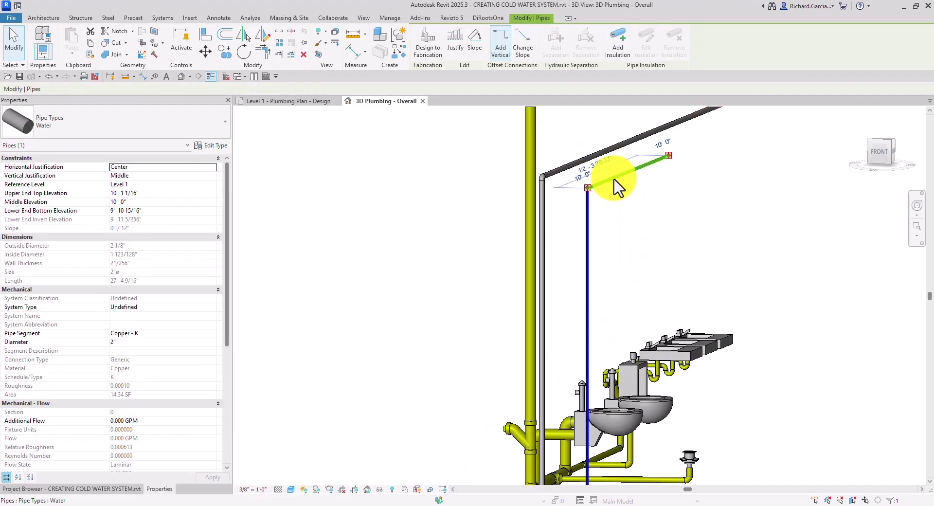
pyautogui.scroll(-2, 600, 281)
pyautogui.keyDown('shift'); pyautogui.moveTo(600, 281); pyautogui.dragTo(677, 162, button='middle'); pyautogui.keyUp('shift')
pyautogui.press('Escape')
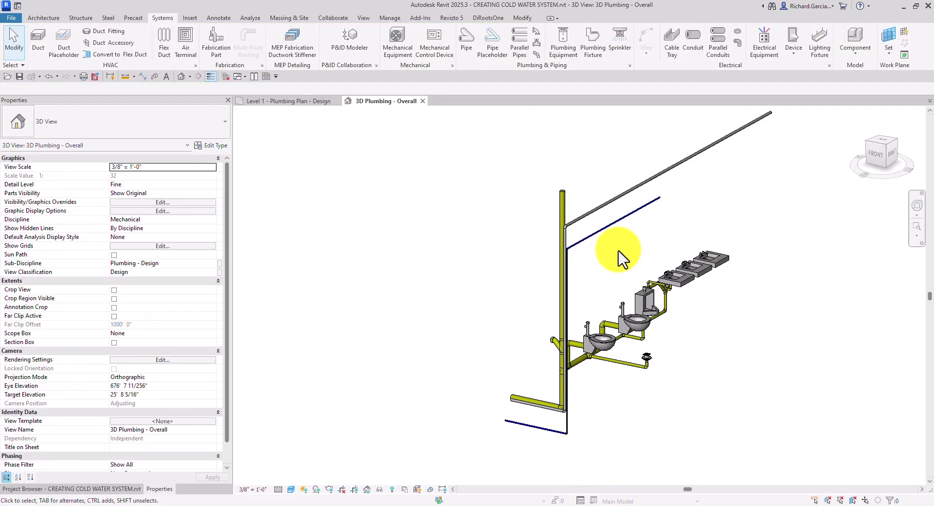
# Delete the new cold water riser with its overhead run and elbow, as well as the lower cold water pipe
pyautogui.keyDown('shift'); pyautogui.moveTo(618, 257); pyautogui.dragTo(590, 215, button='middle'); pyautogui.keyUp('shift')
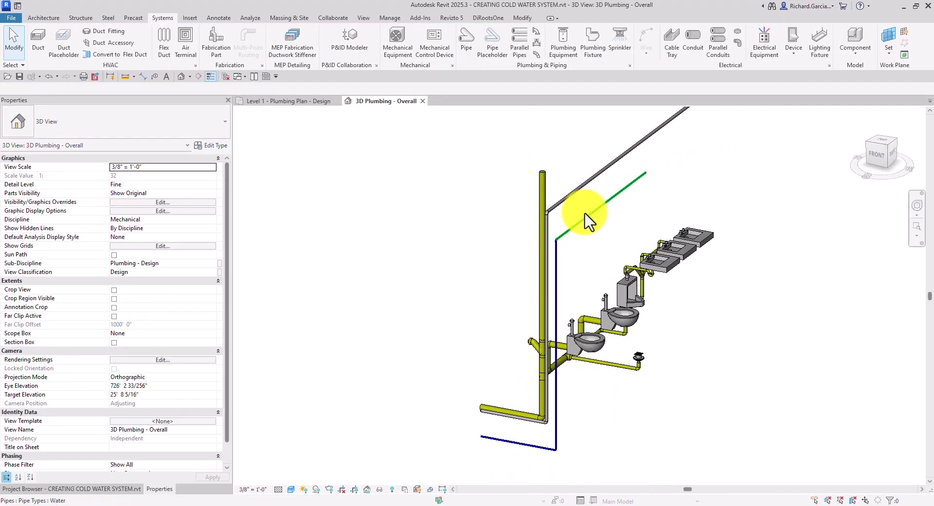
pyautogui.click(560, 268)
pyautogui.scroll(5, 563, 254)
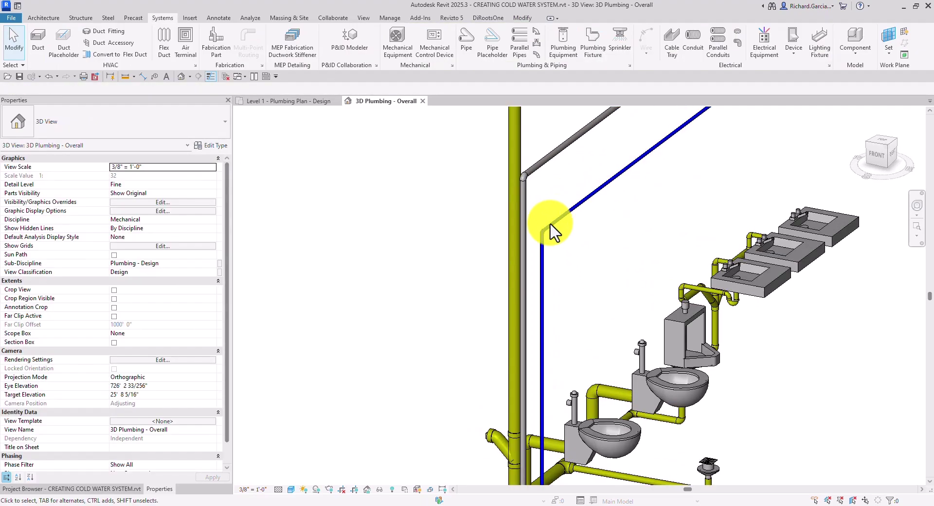
pyautogui.click(535, 268)
pyautogui.scroll(-4, 559, 254)
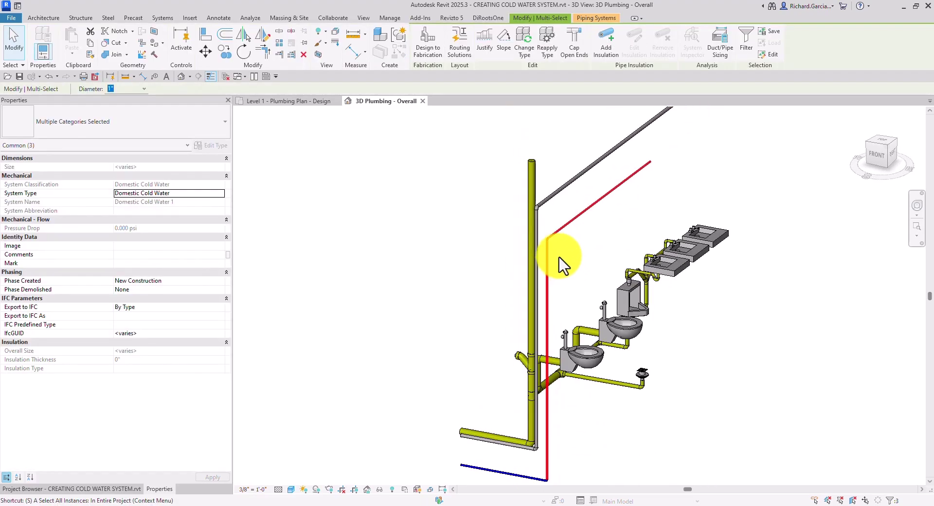
pyautogui.press('Delete')
pyautogui.moveTo(619, 381); pyautogui.dragTo(596, 389, button='middle')
pyautogui.click(462, 364)
pyautogui.press('Delete')
pyautogui.scroll(-3, 554, 347)
pyautogui.scroll(4, 540, 325)
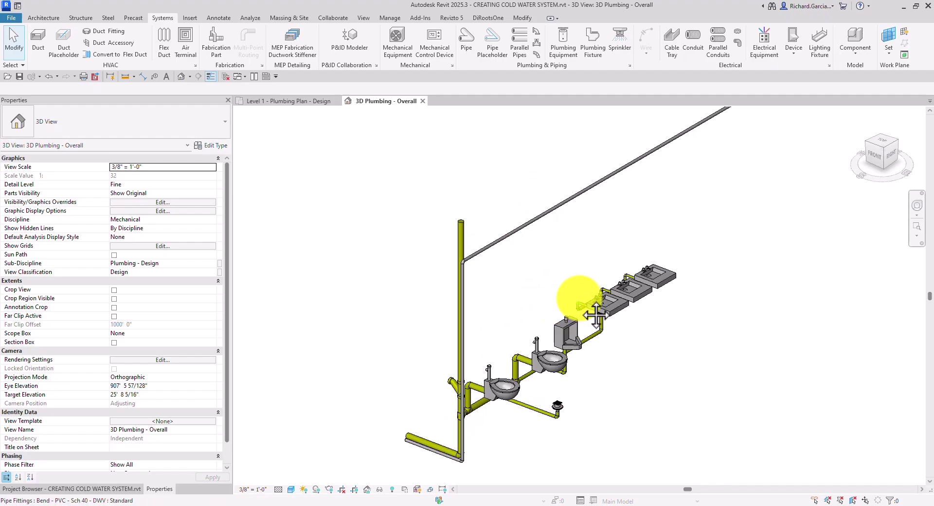
pyautogui.moveTo(574, 291); pyautogui.dragTo(369, 358, button='middle')
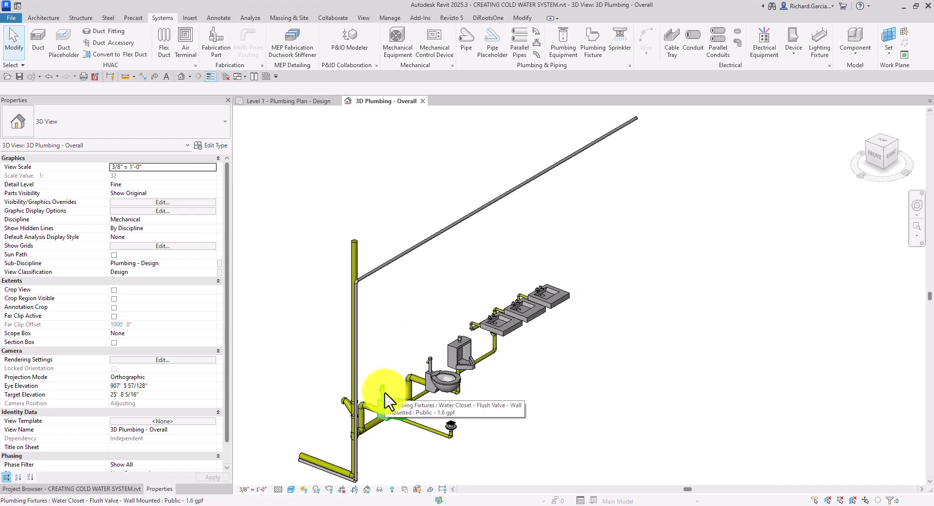
pyautogui.click(378, 277)
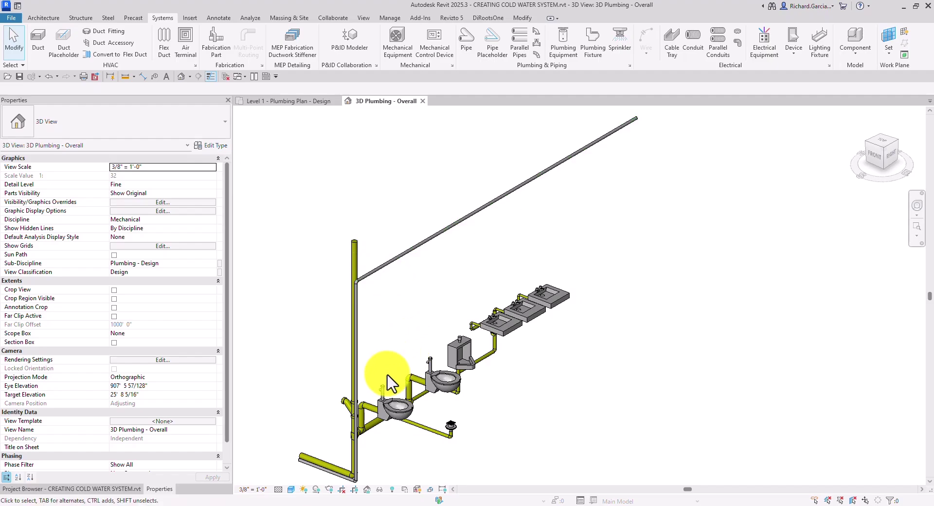
pyautogui.scroll(2, 379, 385)
pyautogui.scroll(-3, 462, 377)
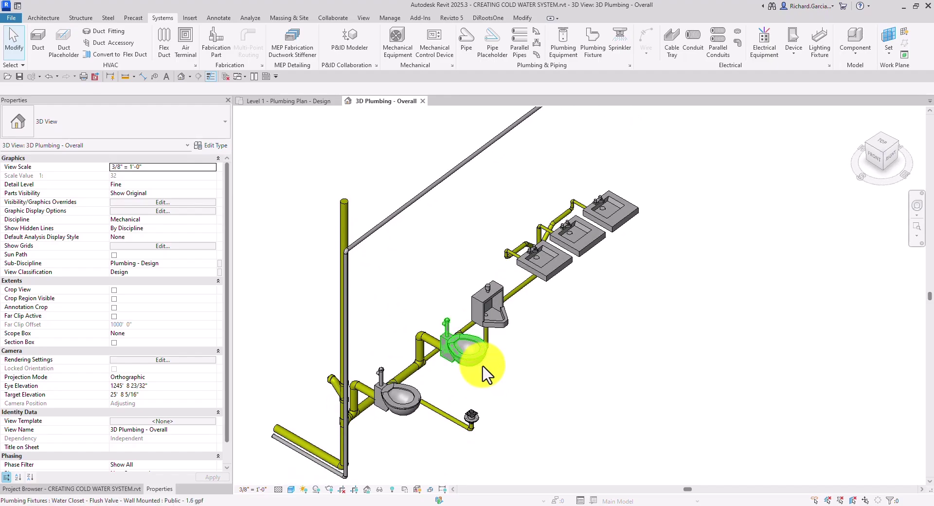
# Open the System Browser and expand the unassigned piping items down to the Domestic Cold Water fixtures
pyautogui.rightClick(568, 196)
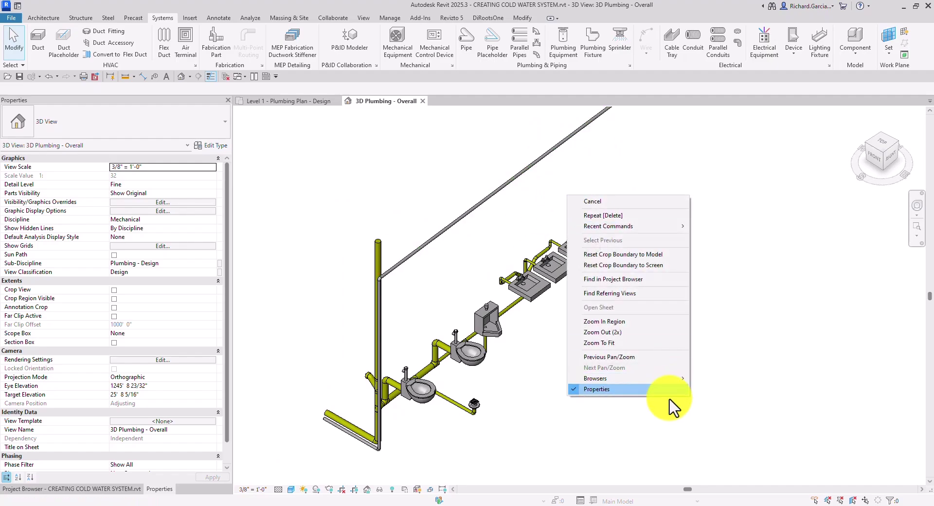
pyautogui.moveTo(670, 379)
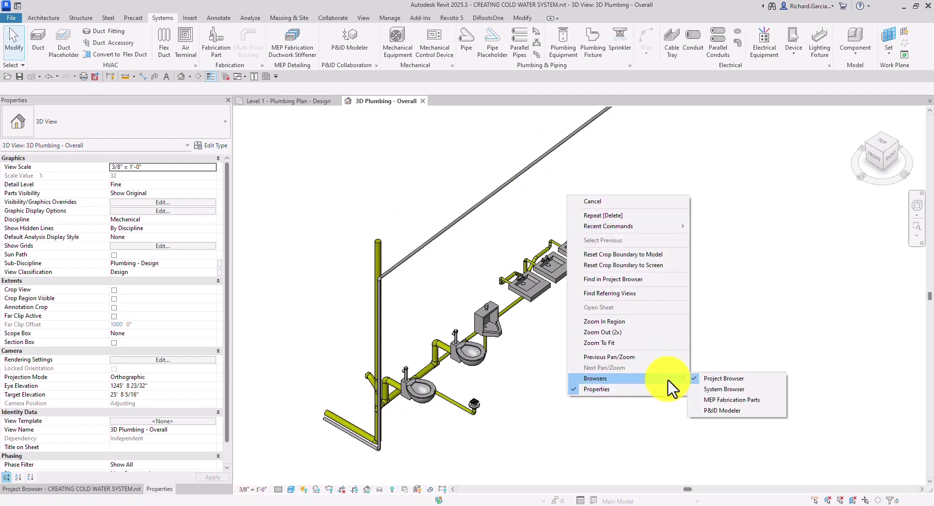
pyautogui.click(713, 389)
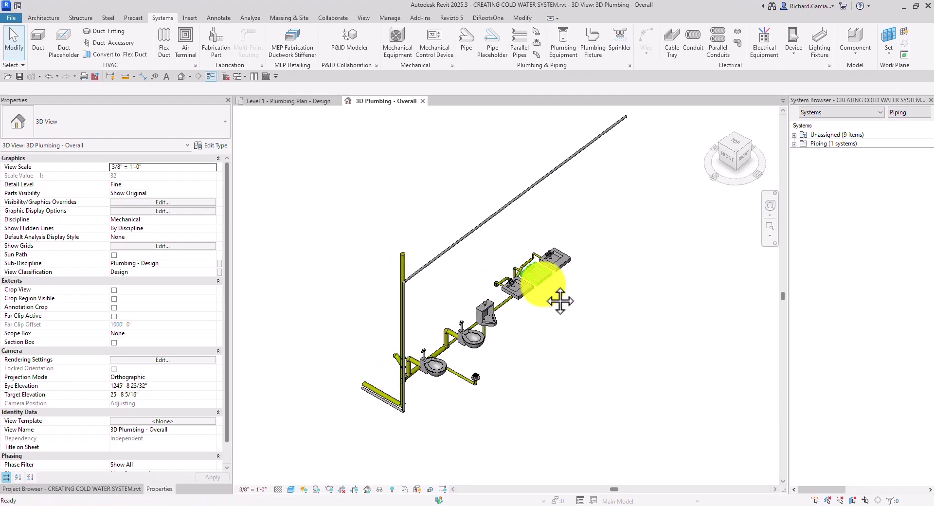
pyautogui.click(828, 136)
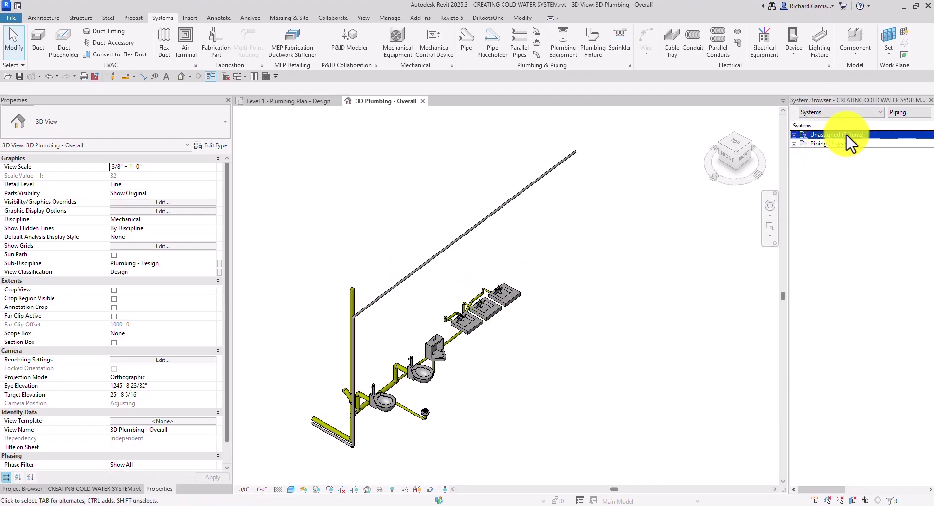
pyautogui.click(793, 135)
pyautogui.click(804, 144)
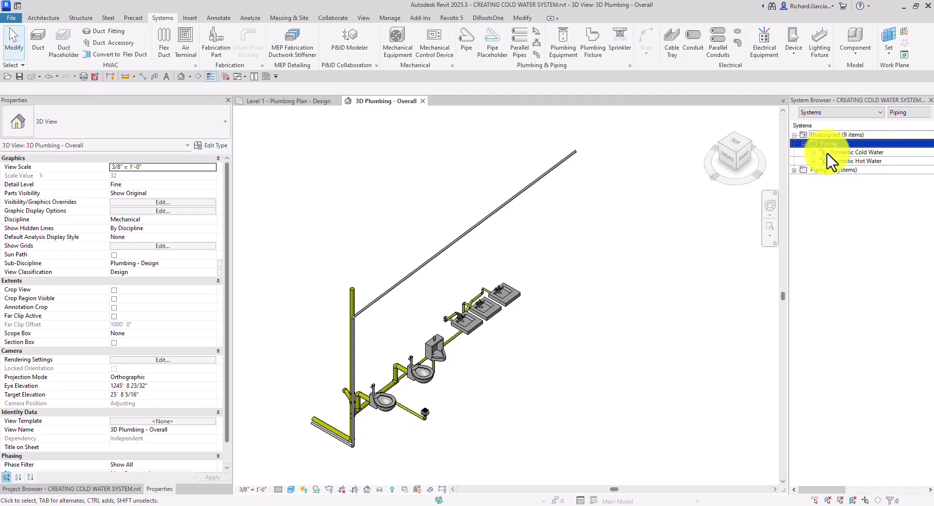
pyautogui.click(813, 153)
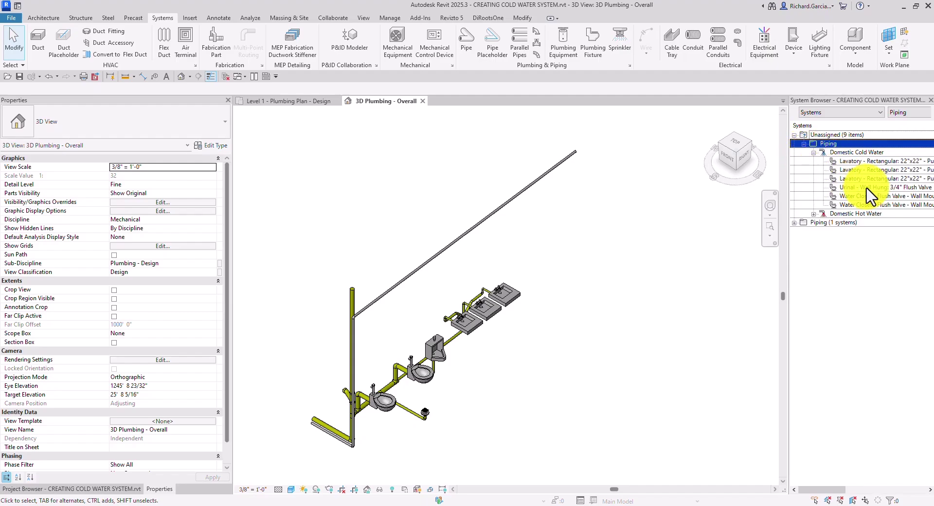
# Examine which lavatories, urinal and water closets are unassigned to domestic cold water by selecting the listed fixtures one by one
pyautogui.click(854, 161)
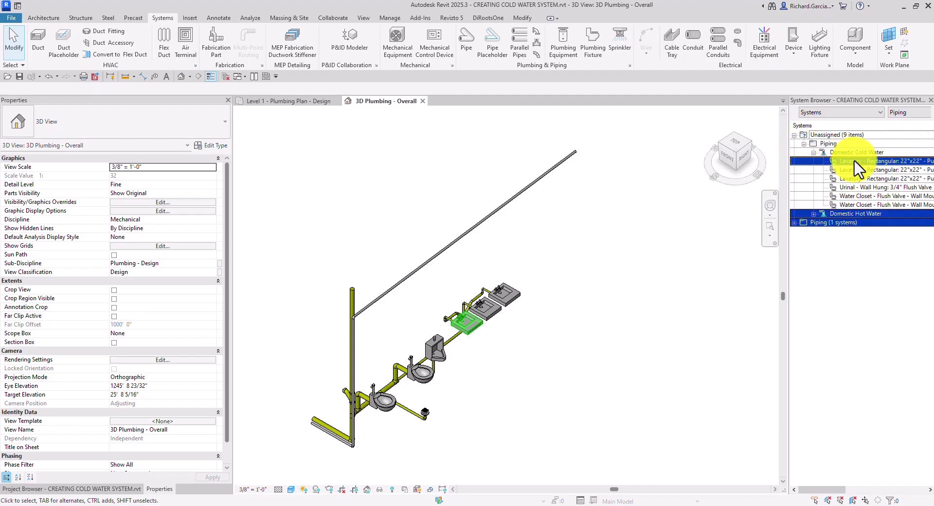
pyautogui.click(847, 205)
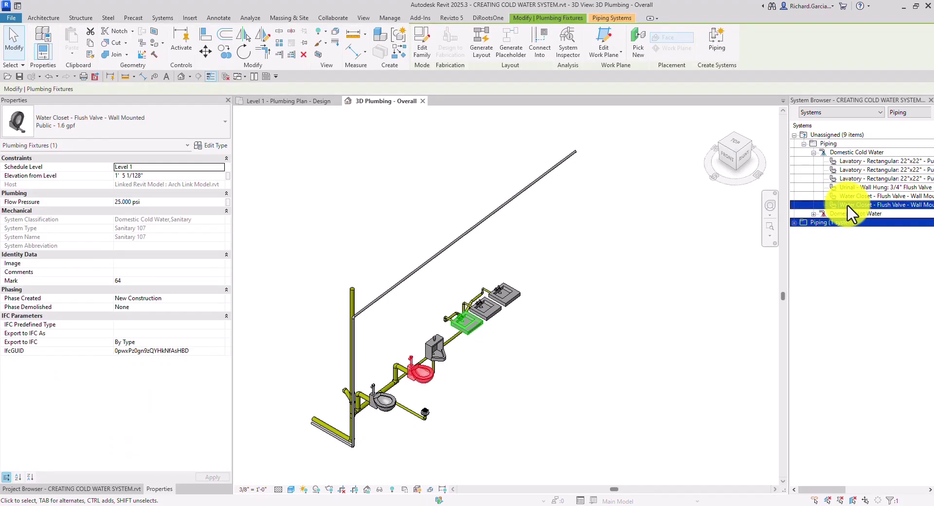
pyautogui.click(854, 169)
pyautogui.click(855, 178)
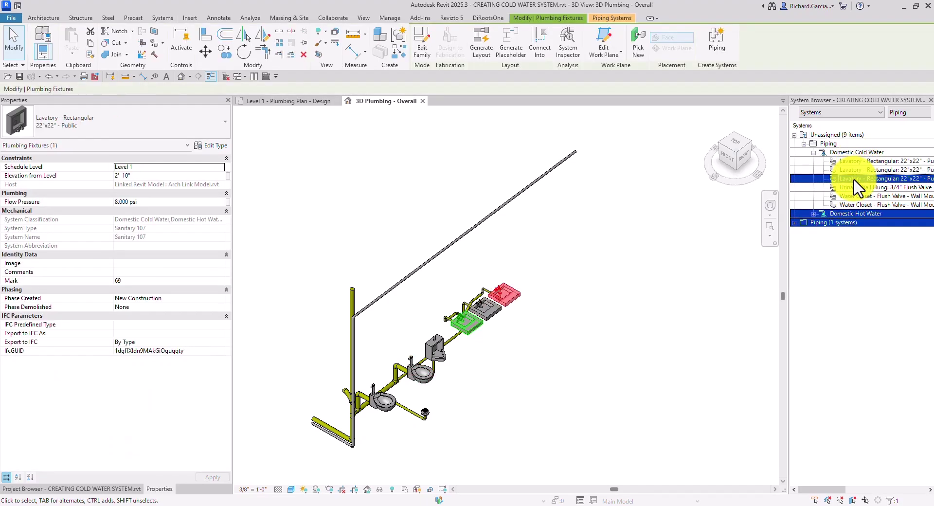
pyautogui.click(854, 187)
pyautogui.click(852, 196)
pyautogui.click(852, 204)
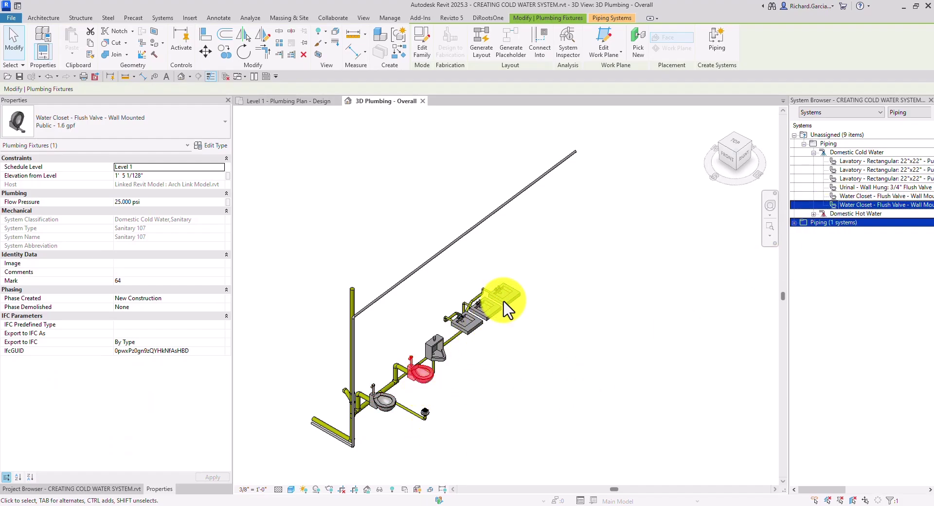
pyautogui.click(386, 404)
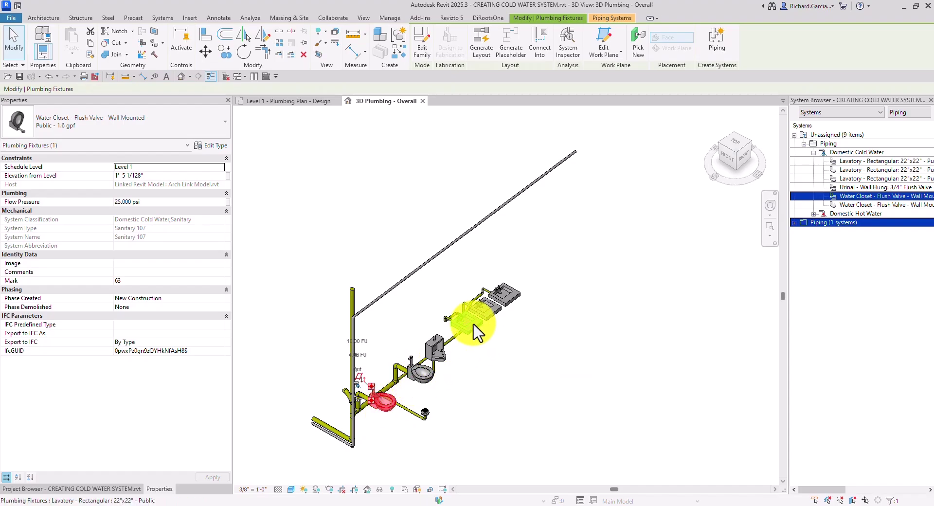
pyautogui.click(444, 444)
# Check the floor drain's system classification against the unassigned cold water list and expand the unassigned Domestic Hot Water fixtures
pyautogui.scroll(4, 416, 407)
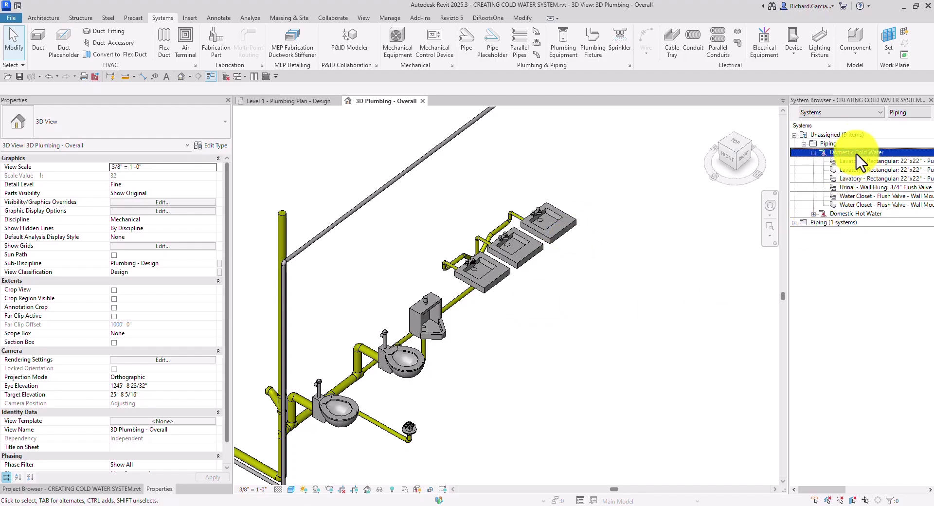
pyautogui.click(416, 436)
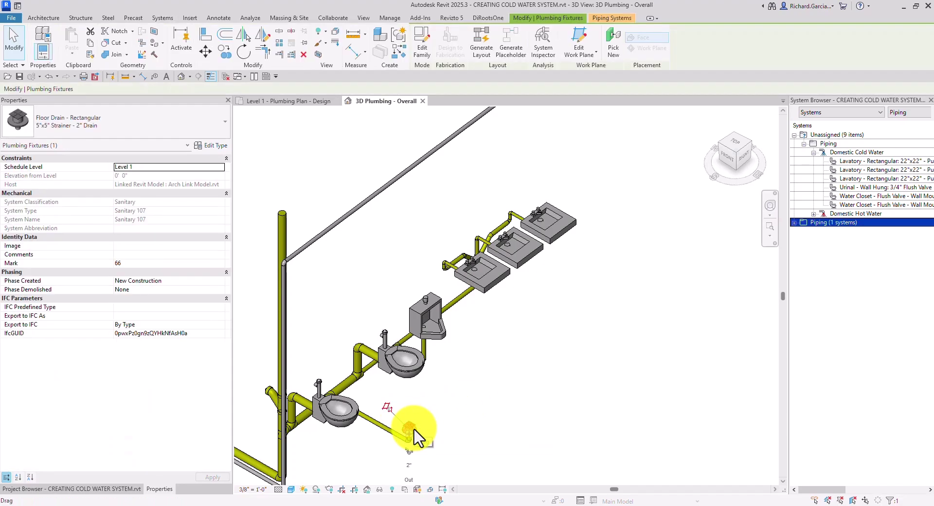
pyautogui.click(868, 153)
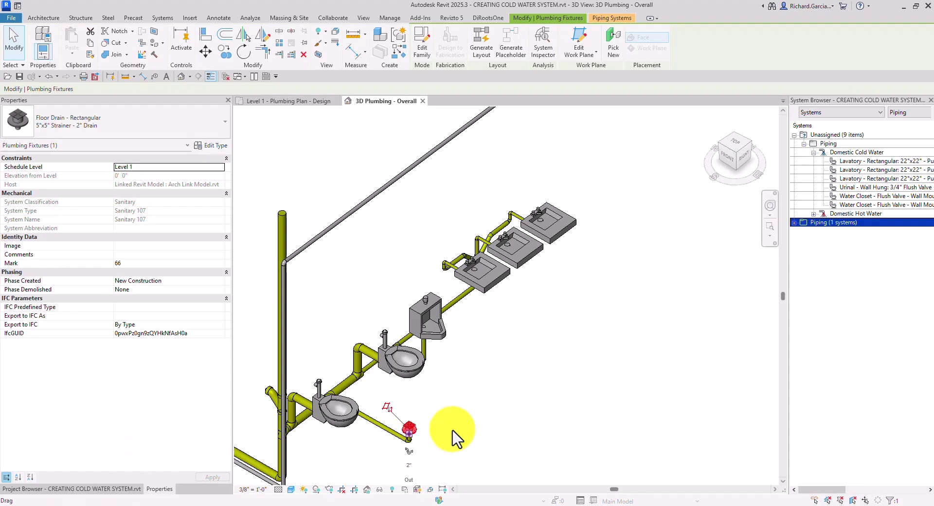
pyautogui.click(484, 413)
pyautogui.click(867, 161)
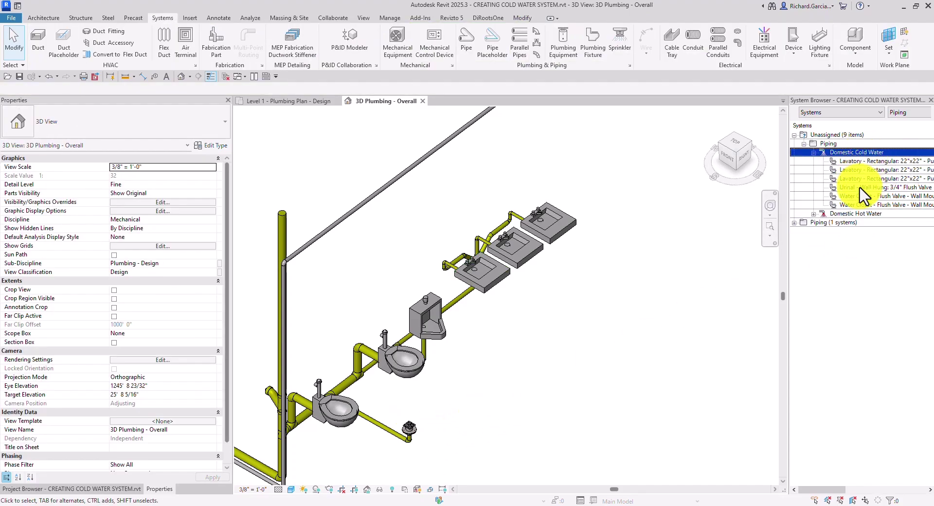
pyautogui.click(814, 214)
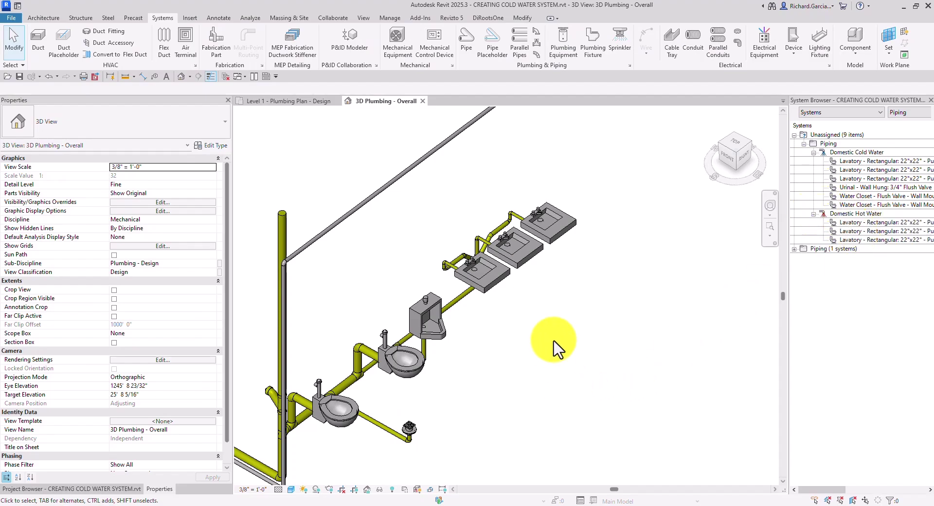
# Select all restroom fixtures with their piping and filter the selection to the Plumbing Fixtures category only
pyautogui.scroll(-2, 550, 397)
pyautogui.moveTo(552, 408); pyautogui.dragTo(537, 171, button='middle')
pyautogui.moveTo(345, 436); pyautogui.dragTo(651, 143)
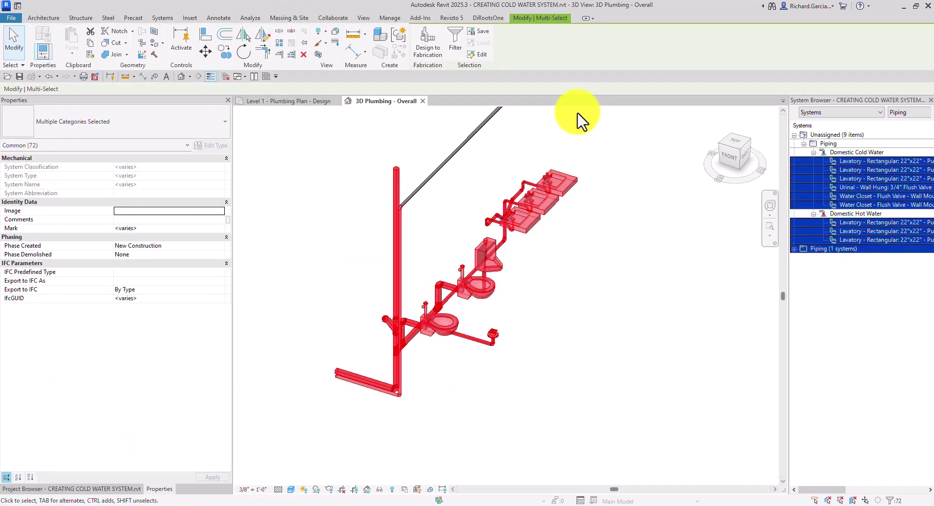
pyautogui.click(459, 44)
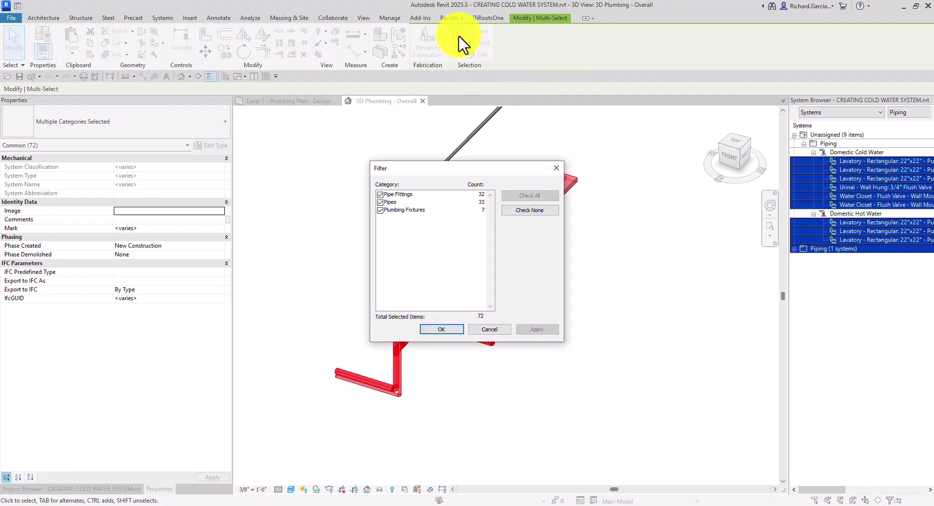
pyautogui.click(519, 210)
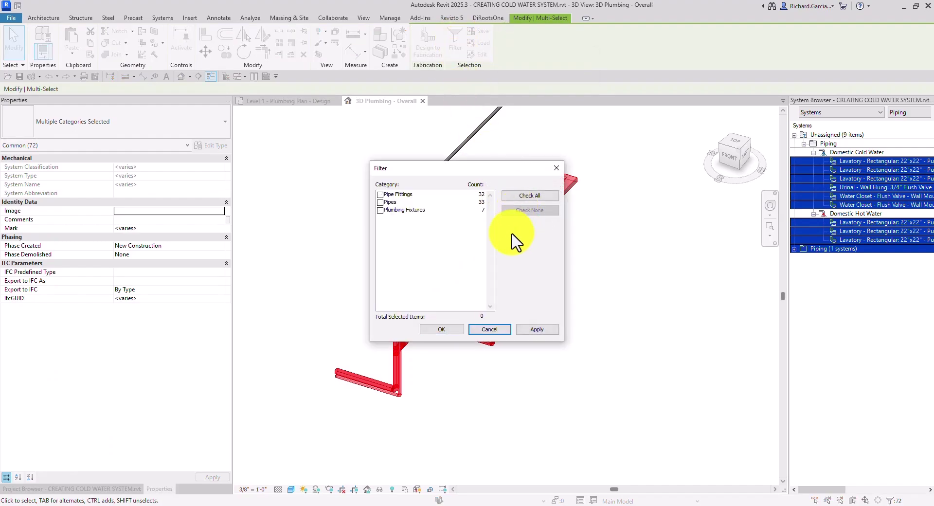
pyautogui.click(380, 210)
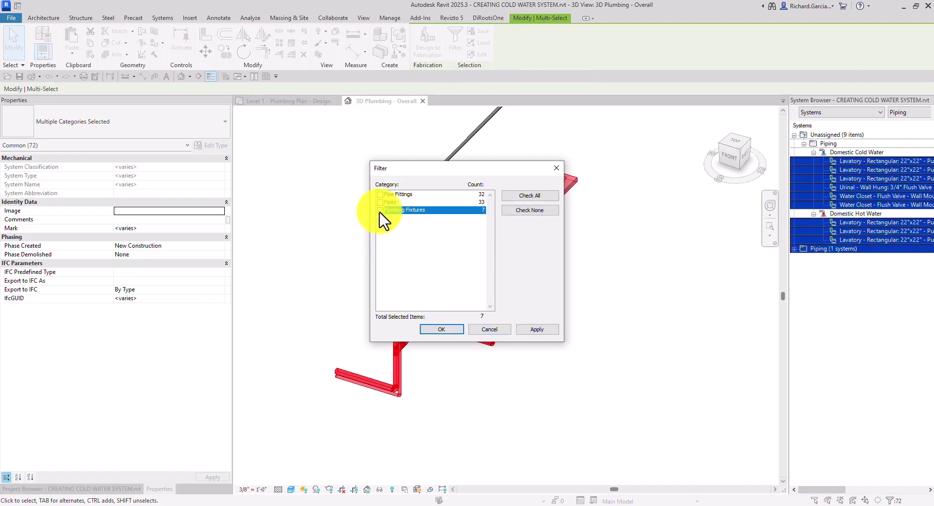
pyautogui.click(441, 330)
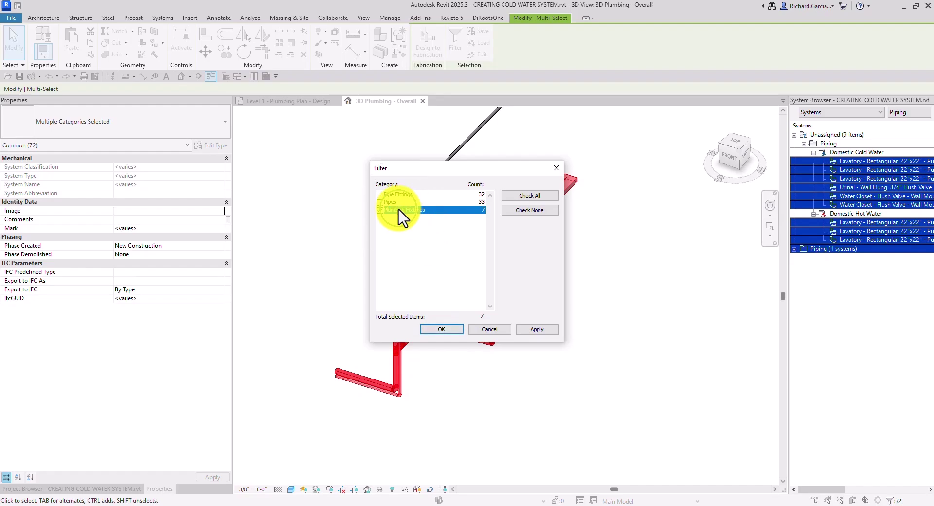
pyautogui.click(443, 329)
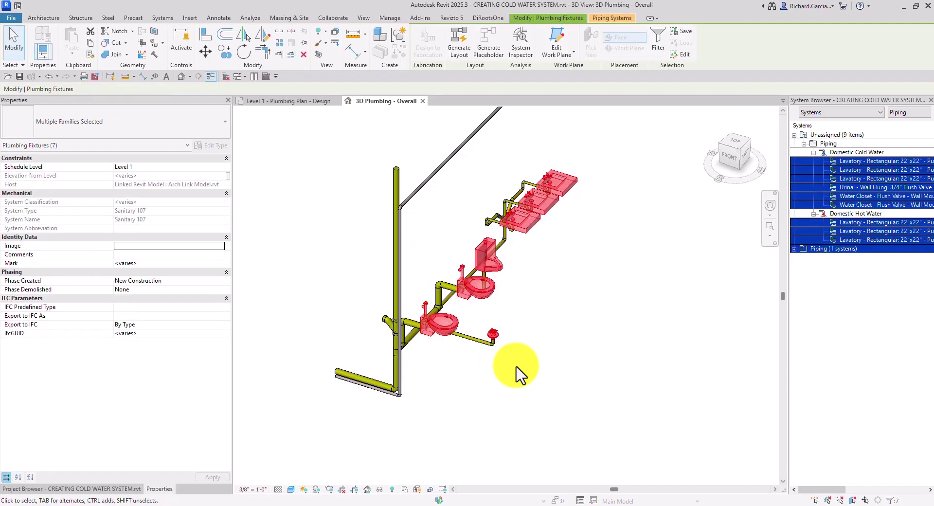
# Remove the floor drain from the selected plumbing fixtures
pyautogui.scroll(5, 517, 375)
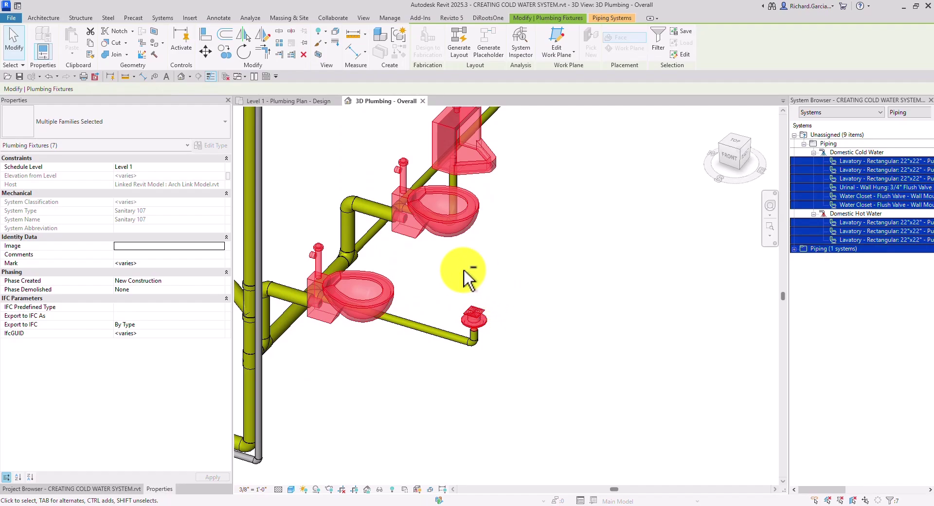
pyautogui.keyDown('shift'); pyautogui.moveTo(451, 278); pyautogui.dragTo(512, 367); pyautogui.keyUp('shift')
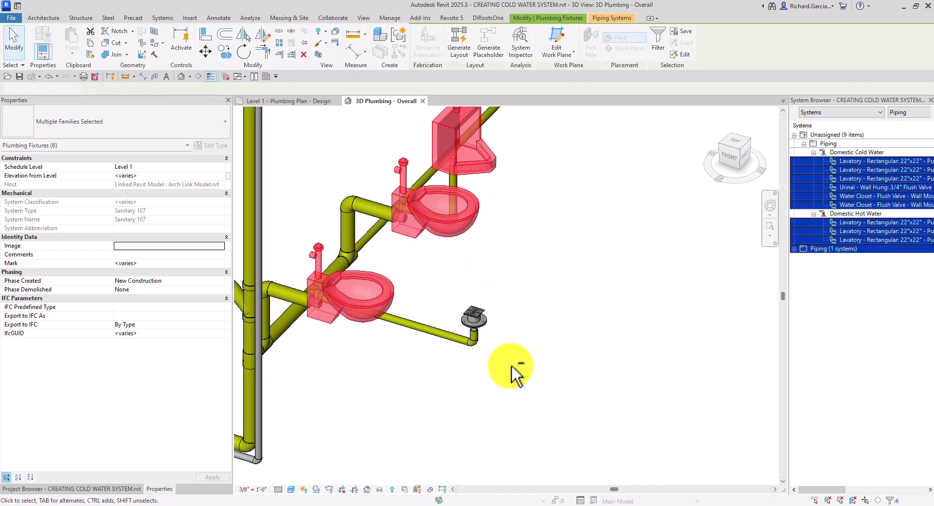
pyautogui.scroll(-4, 535, 394)
pyautogui.moveTo(568, 343); pyautogui.dragTo(523, 382, button='middle')
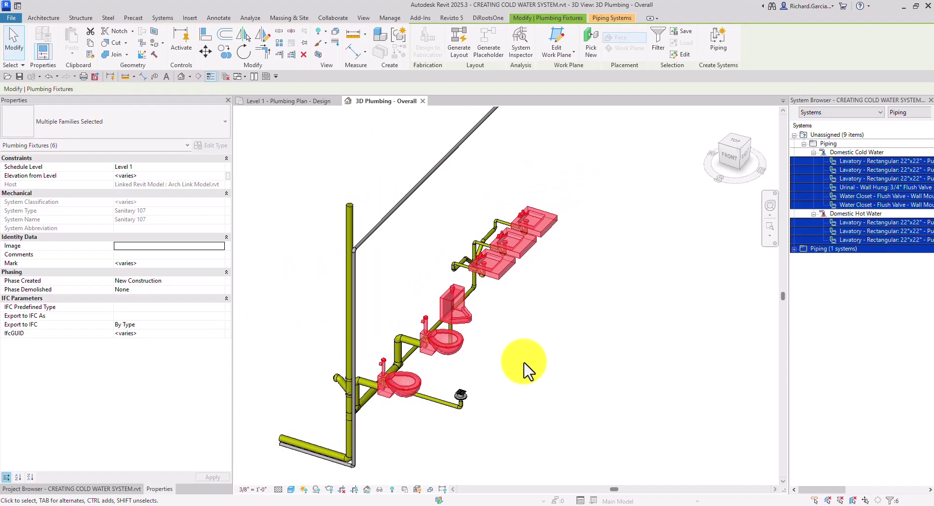
pyautogui.keyDown('shift'); pyautogui.moveTo(532, 368); pyautogui.dragTo(518, 384, button='middle'); pyautogui.keyUp('shift')
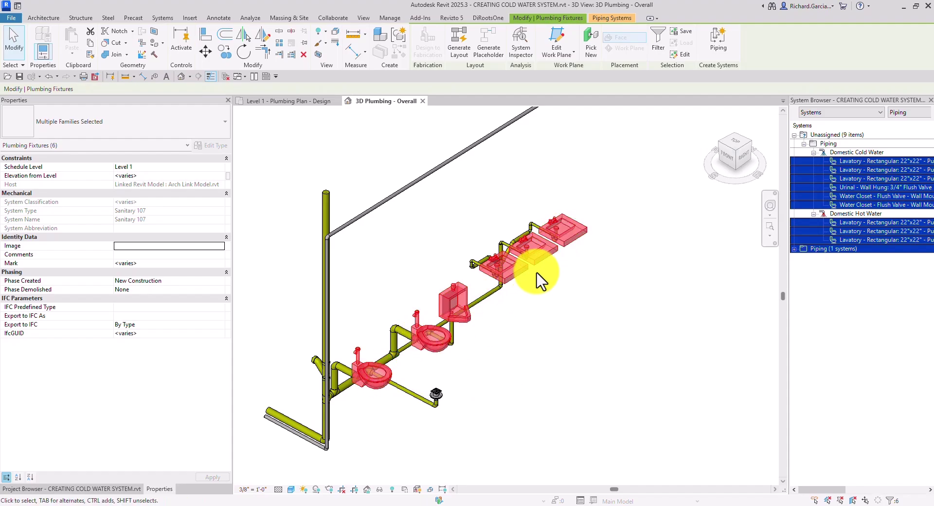
# Create a piping system of type Domestic Cold Water named "DCW 107" from the selected lavatories, urinal and water closets
pyautogui.click(724, 52)
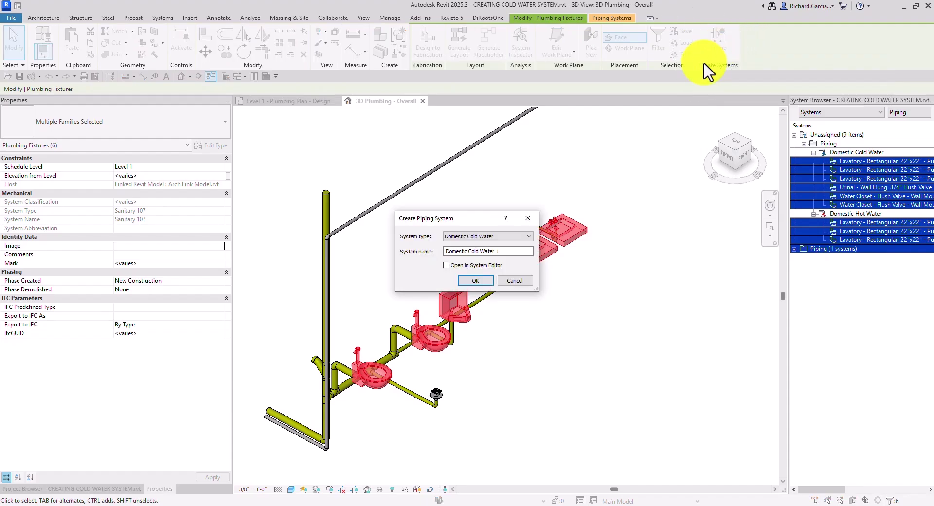
pyautogui.click(470, 237)
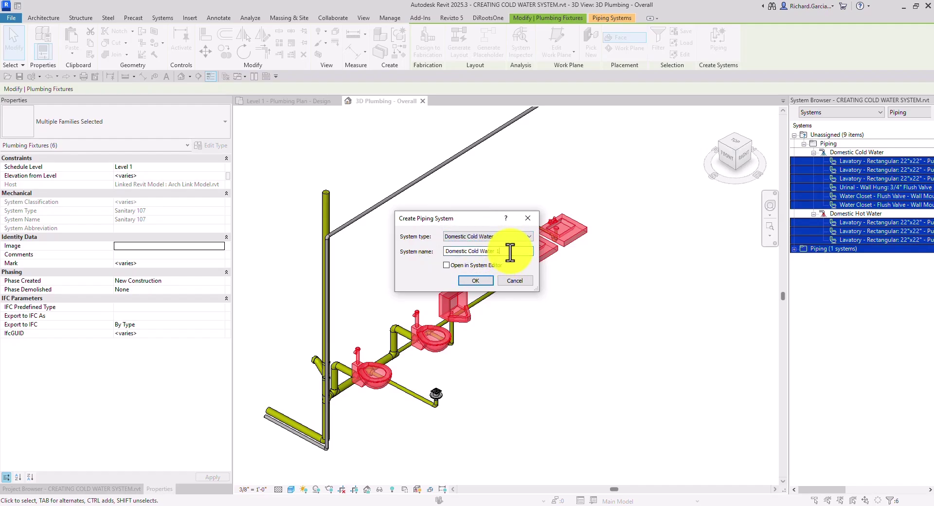
pyautogui.moveTo(510, 251); pyautogui.dragTo(401, 251)
pyautogui.write('dc')
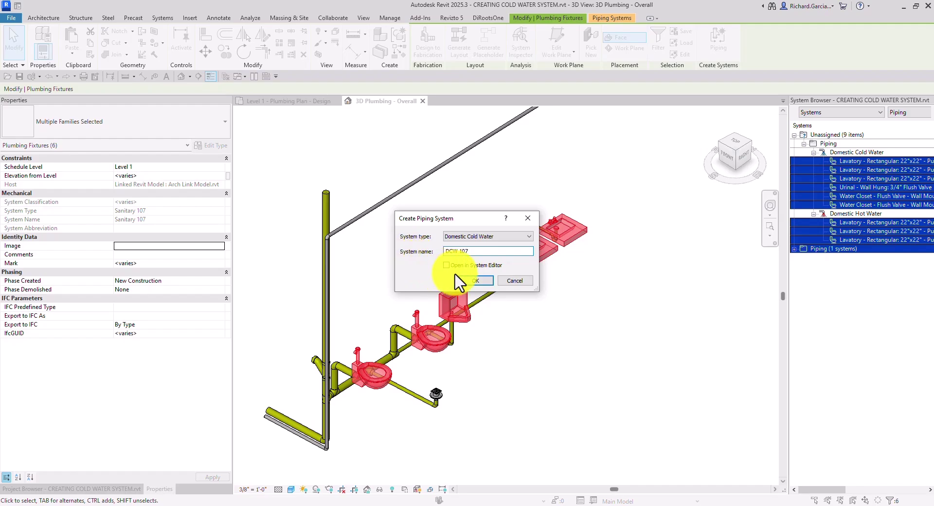
pyautogui.click(469, 281)
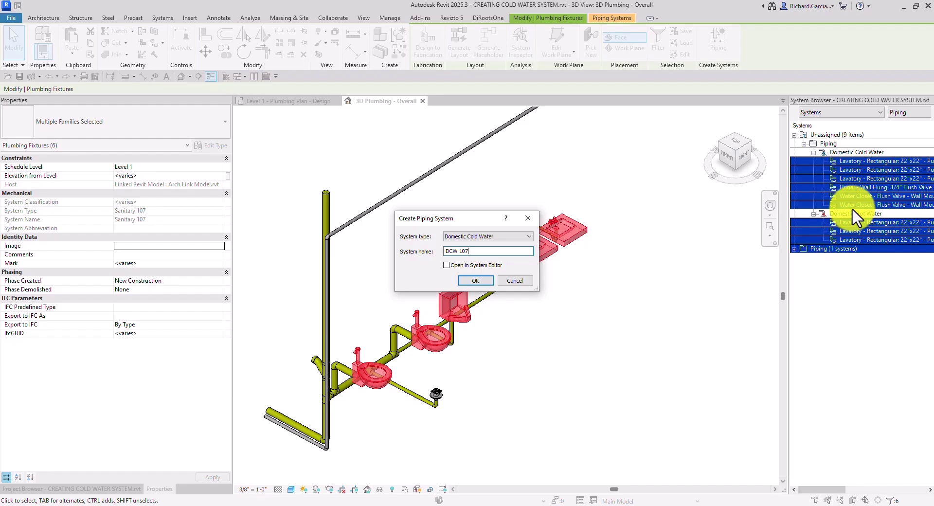
pyautogui.click(822, 251)
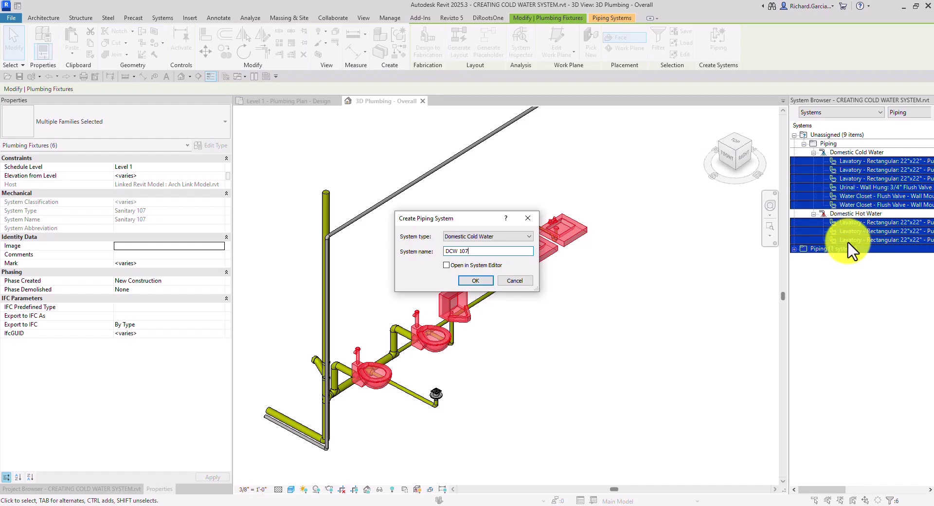
pyautogui.click(479, 281)
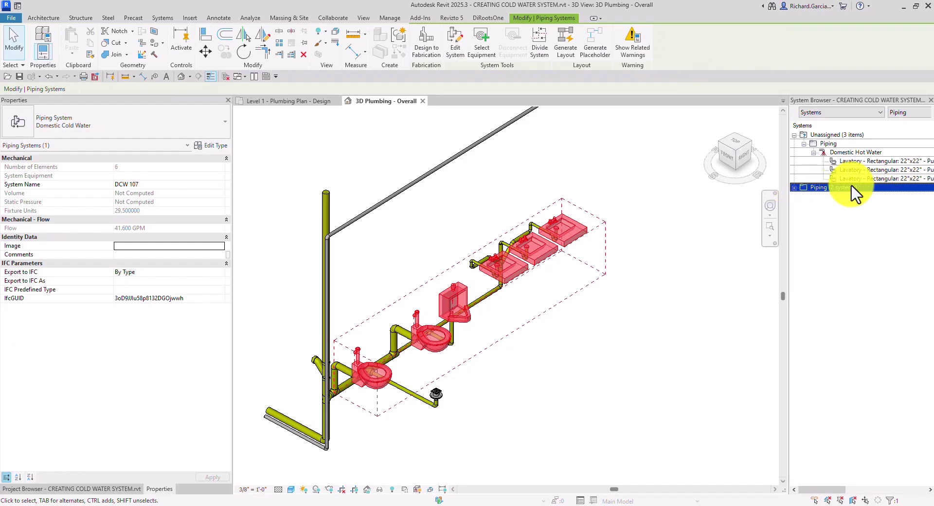
# Expand the assigned piping systems down to DCW 107 and examine which fixtures belong to it
pyautogui.click(794, 188)
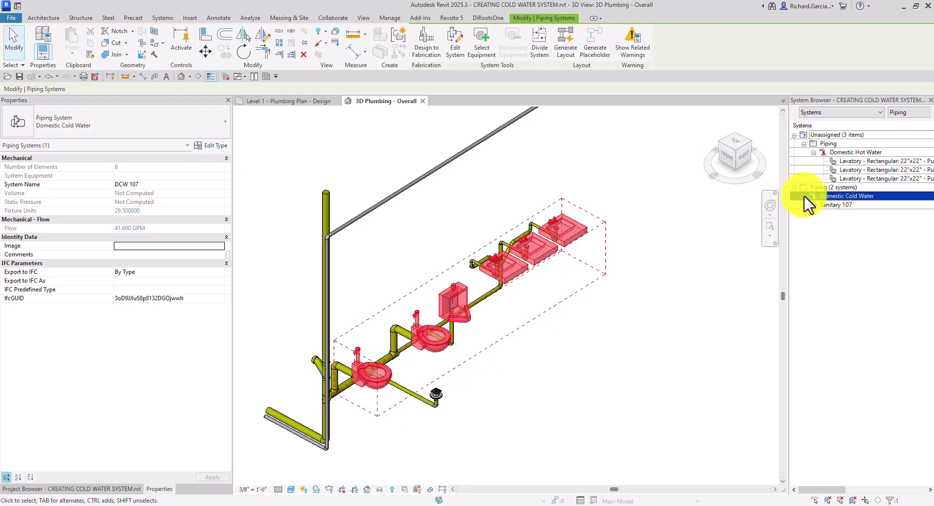
pyautogui.click(803, 196)
pyautogui.click(813, 205)
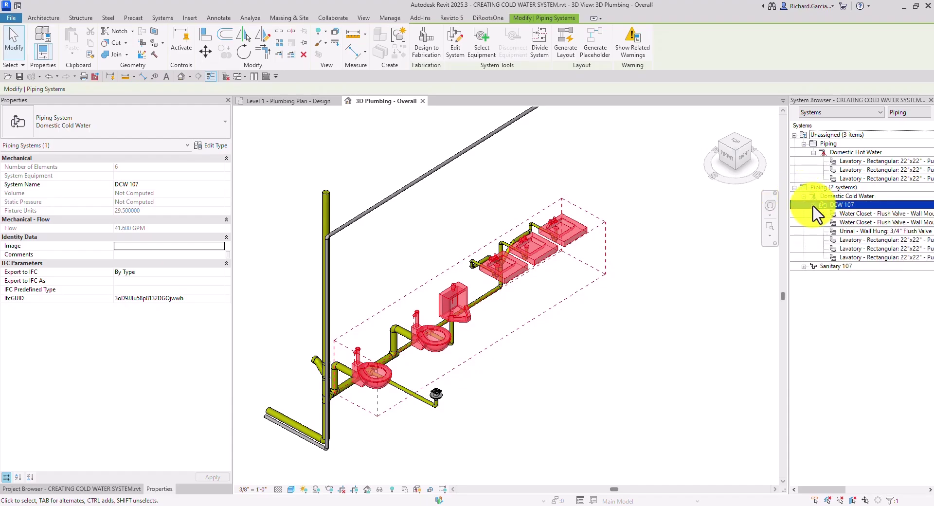
pyautogui.keyDown('ctrl'); pyautogui.click(868, 196); pyautogui.keyUp('ctrl')
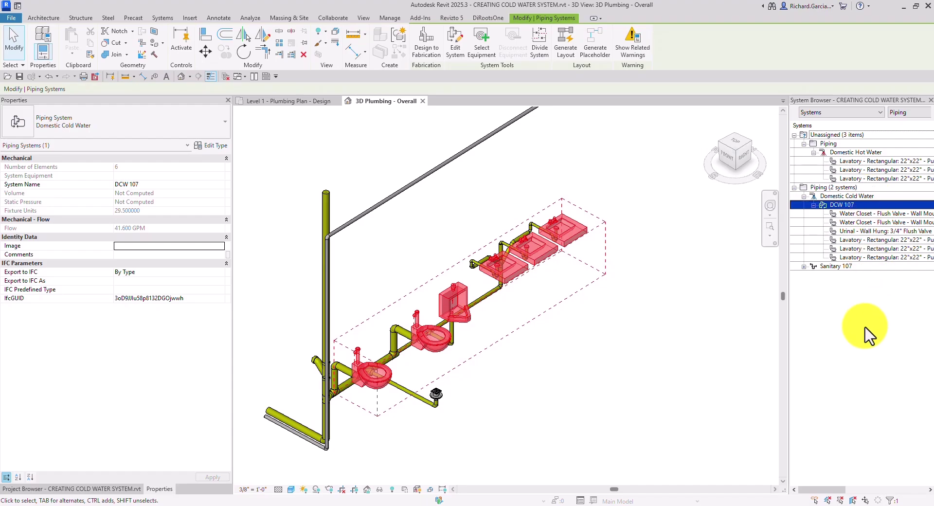
pyautogui.press('Escape')
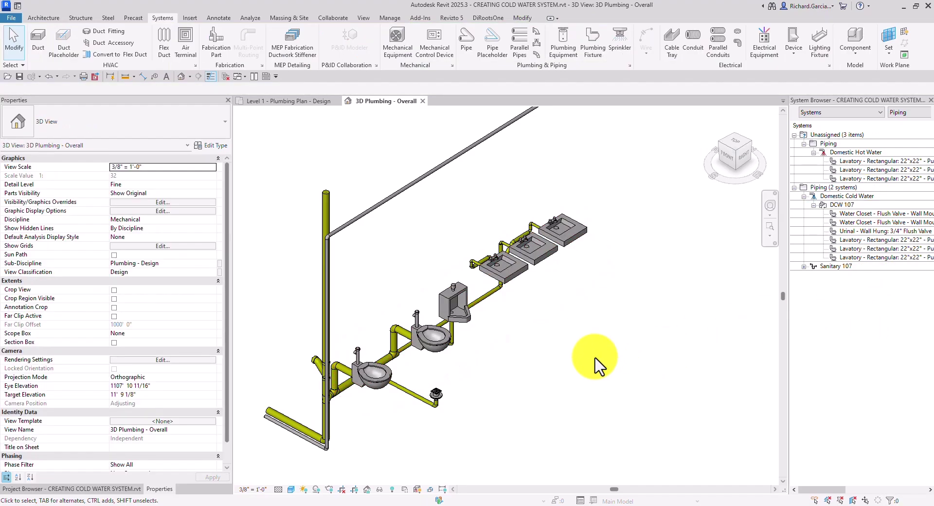
pyautogui.moveTo(579, 373); pyautogui.dragTo(651, 385, button='middle')
pyautogui.keyDown('shift'); pyautogui.moveTo(501, 350); pyautogui.dragTo(517, 366, button='middle'); pyautogui.keyUp('shift')
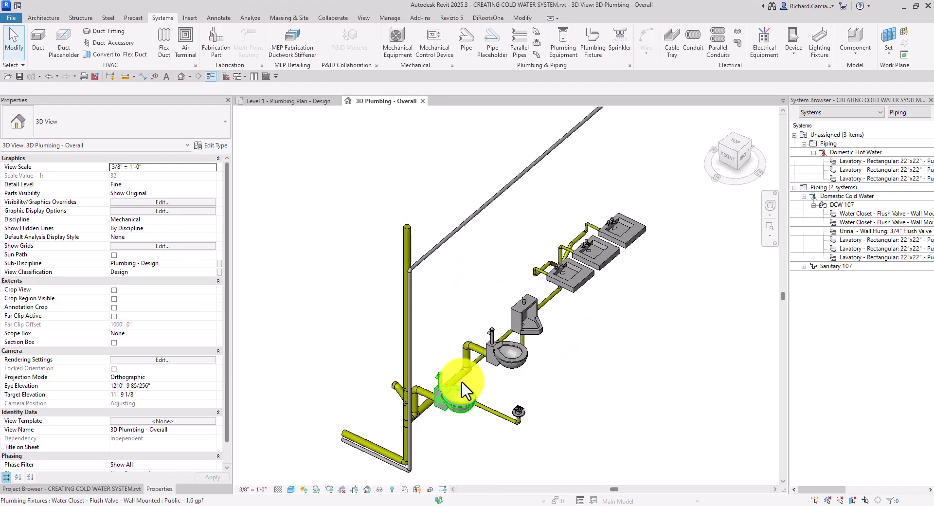
pyautogui.scroll(3, 431, 375)
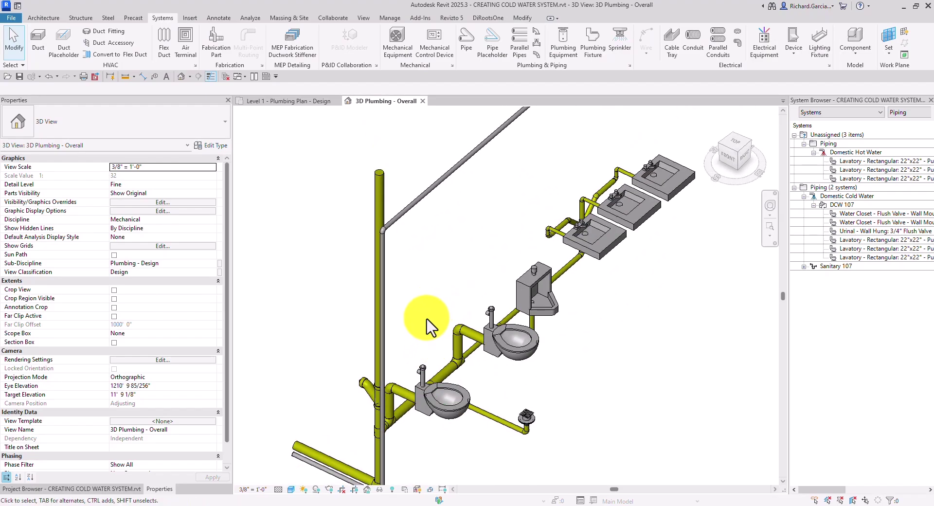
pyautogui.scroll(2, 435, 336)
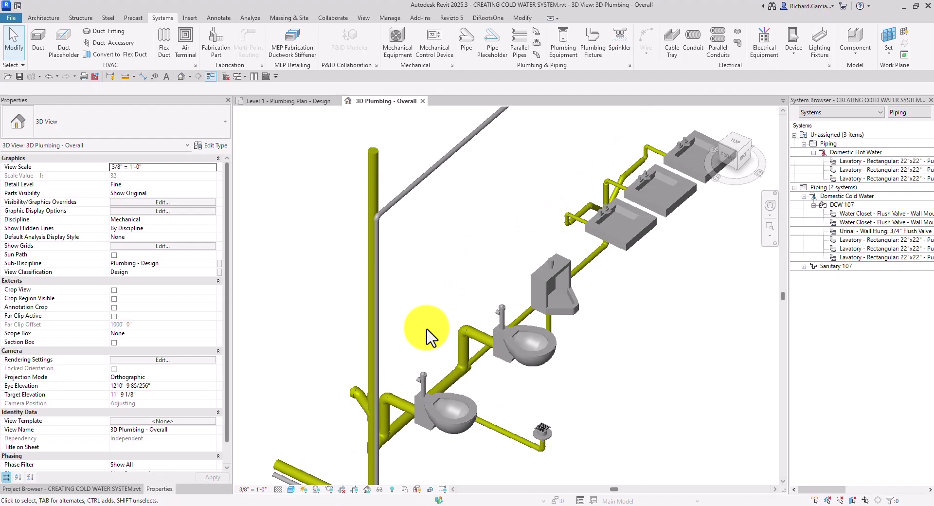
pyautogui.click(421, 375)
pyautogui.moveTo(421, 375); pyautogui.dragTo(421, 375)
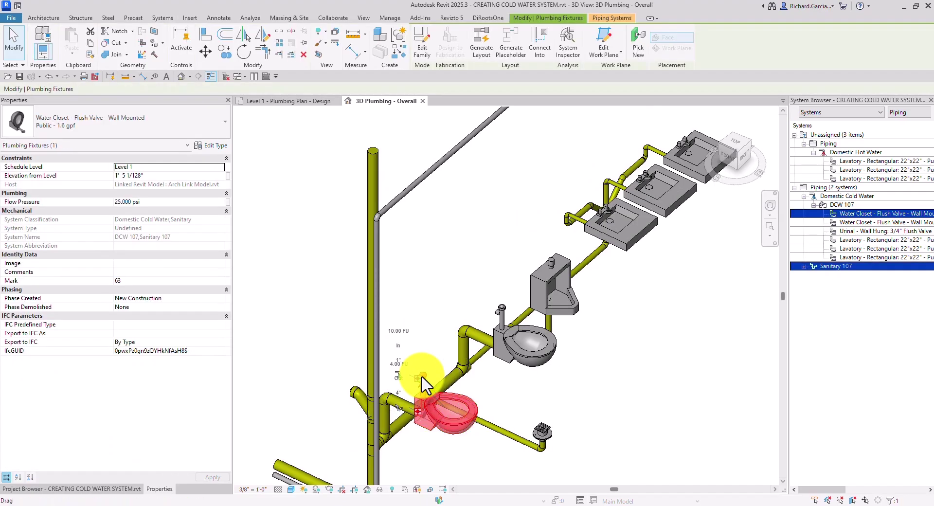
pyautogui.click(545, 49)
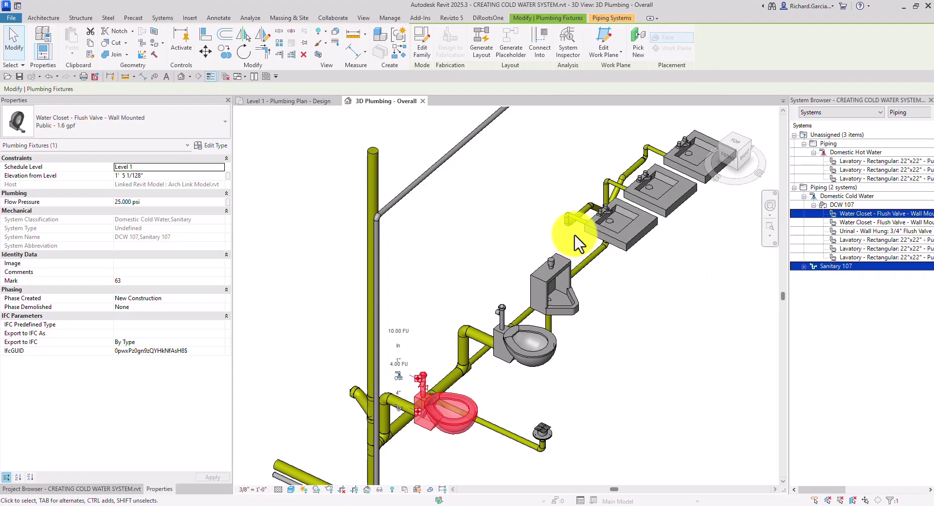
pyautogui.click(428, 186)
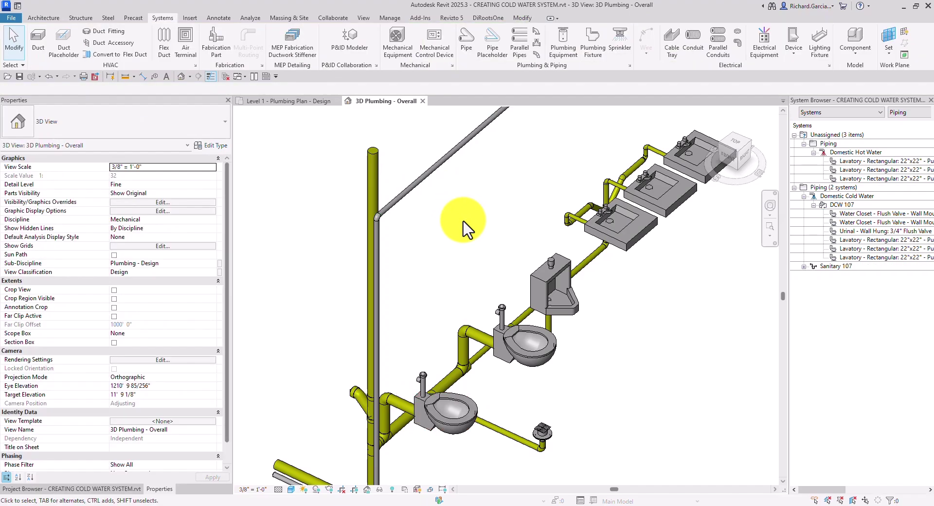
# Open the mechanical settings and display the pipe conversion settings for the Domestic Hot Water classification
pyautogui.click(453, 66)
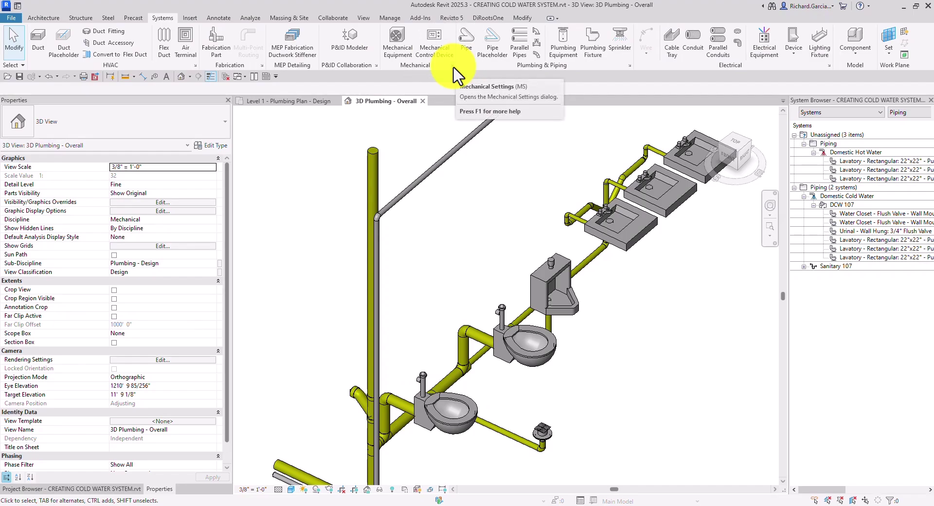
pyautogui.click(453, 67)
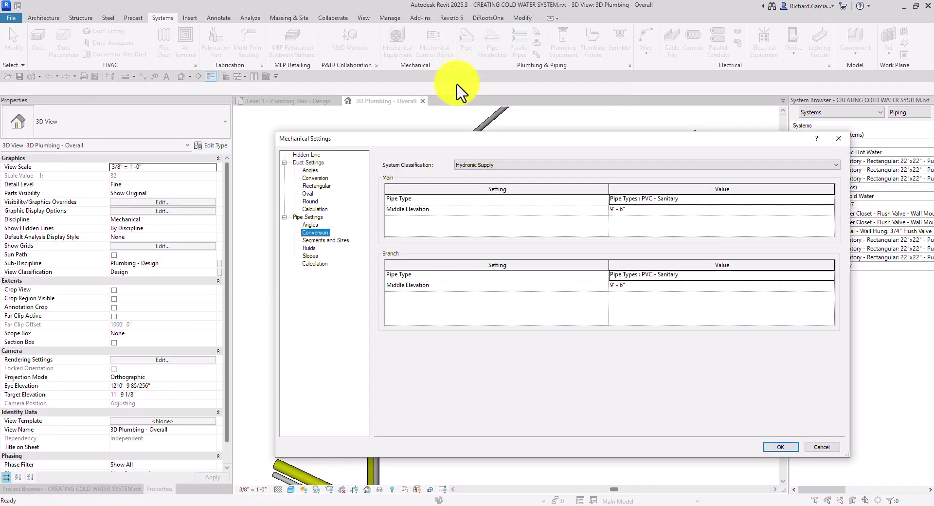
pyautogui.click(315, 232)
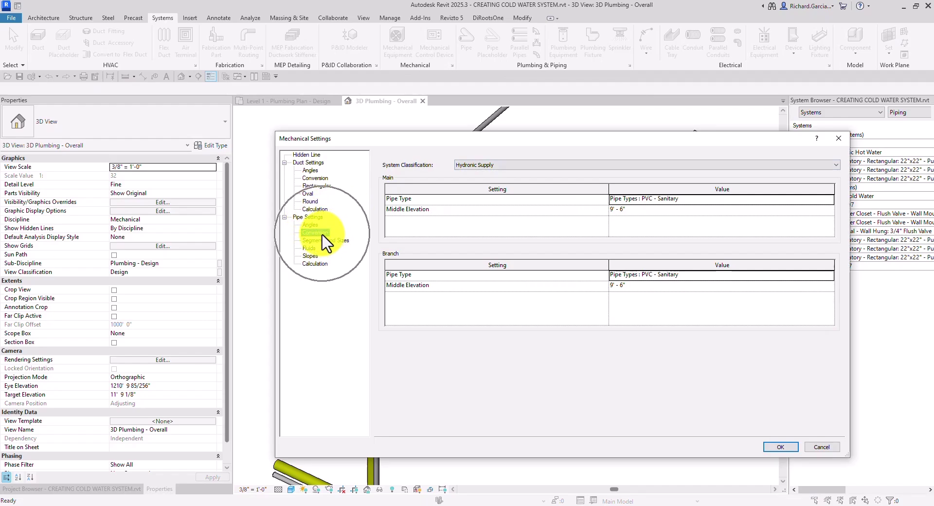
pyautogui.click(510, 165)
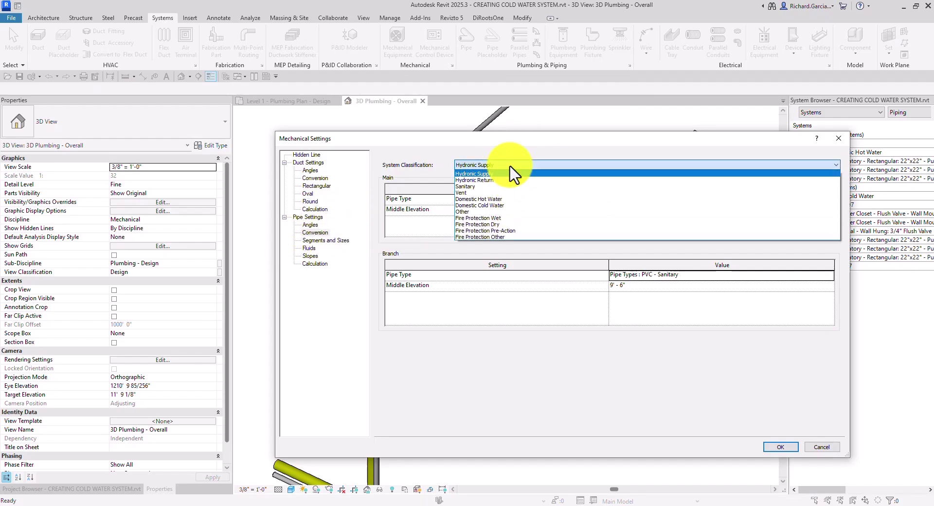
pyautogui.click(495, 199)
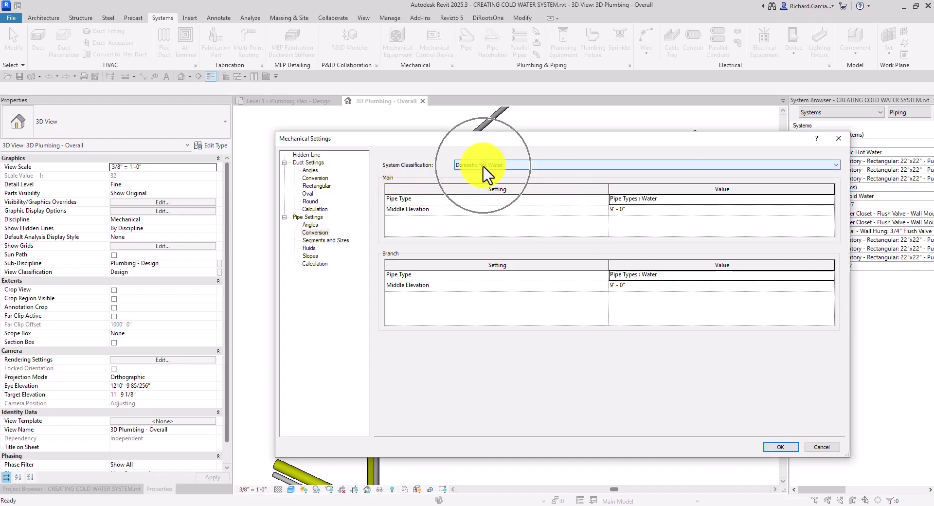
# Try PVC - Sanitary as the main pipe type for Domestic Hot Water, and restore it to Water
pyautogui.click(651, 202)
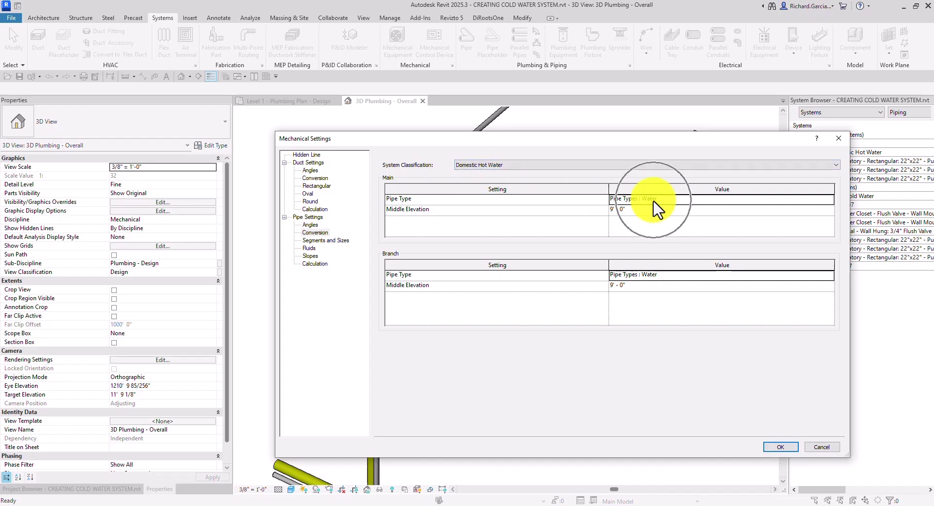
pyautogui.click(665, 199)
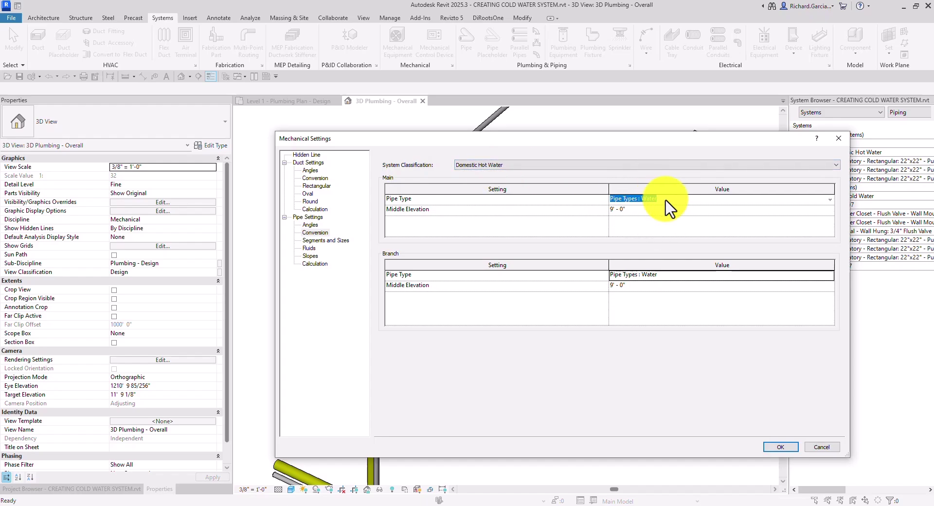
pyautogui.click(829, 199)
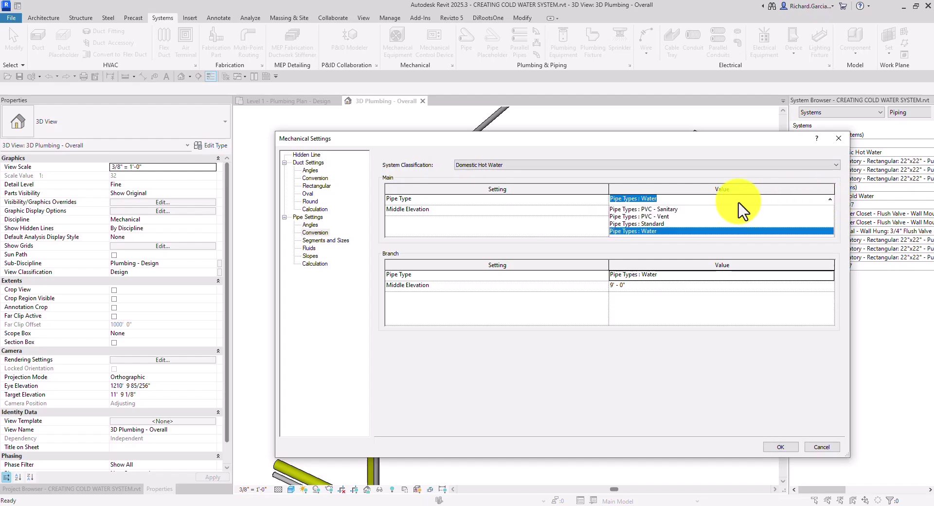
pyautogui.click(671, 217)
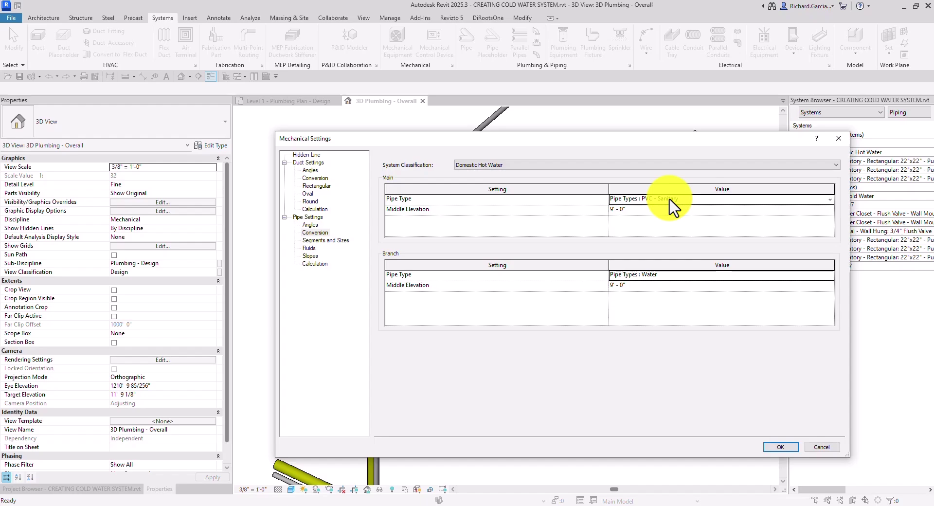
pyautogui.click(497, 165)
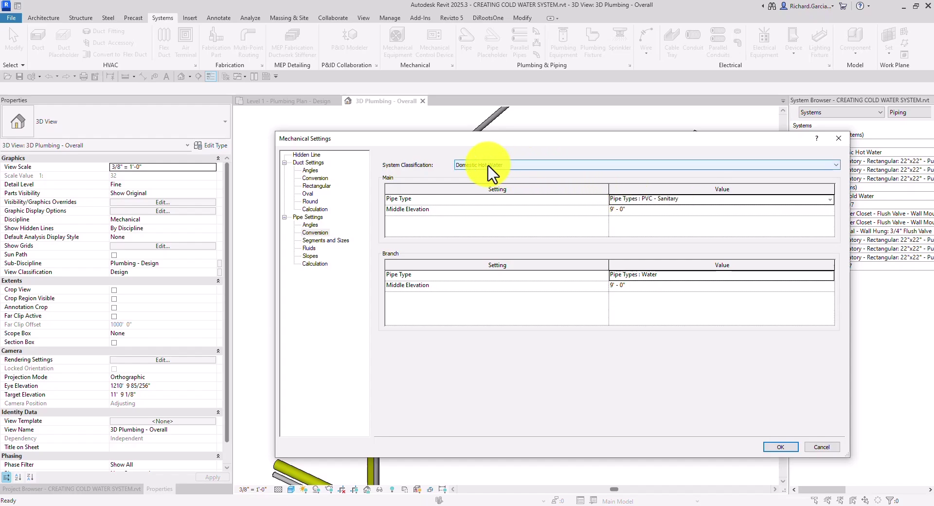
pyautogui.click(828, 202)
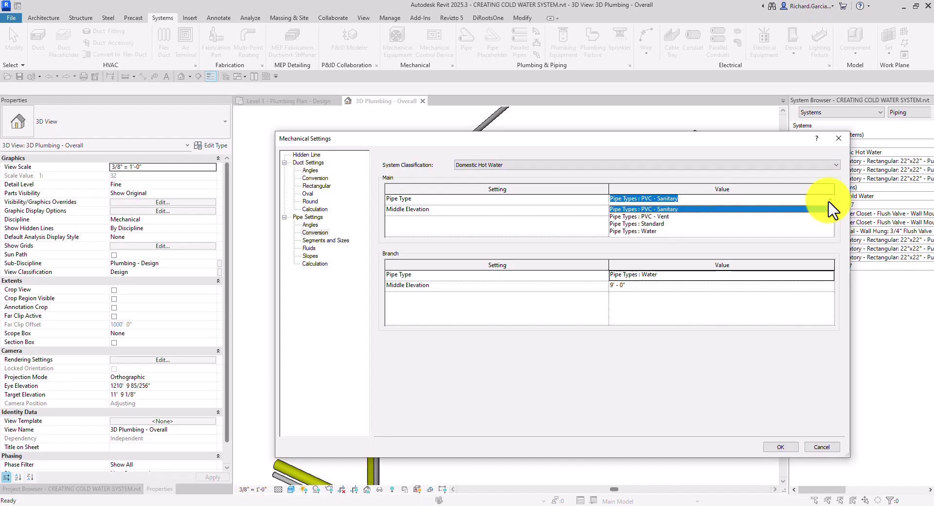
pyautogui.click(643, 232)
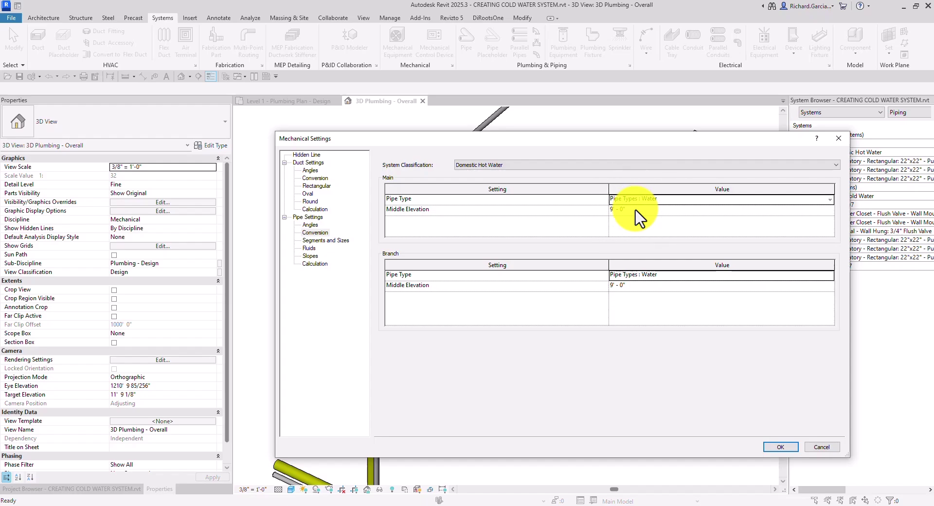
# Set the main and branch middle elevations for Domestic Cold Water pipe conversion to 9' - 3" and accept the settings
pyautogui.click(635, 210)
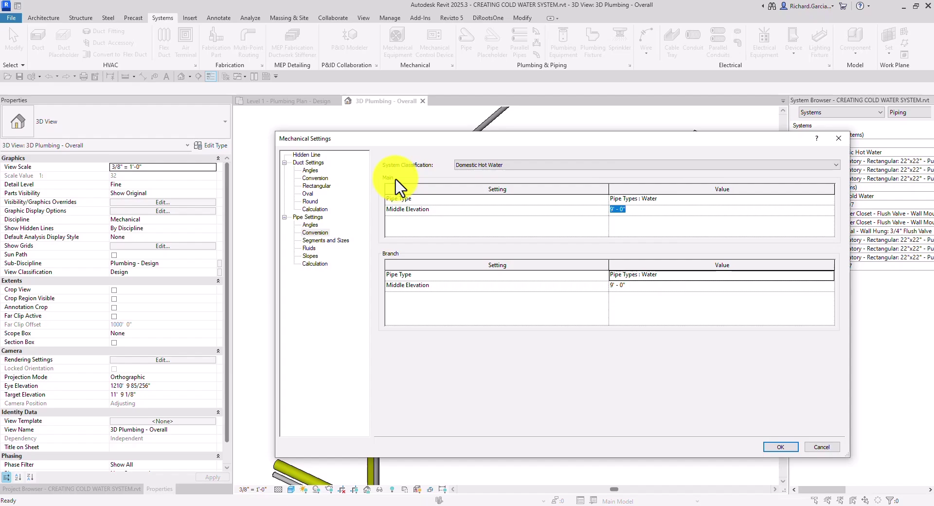
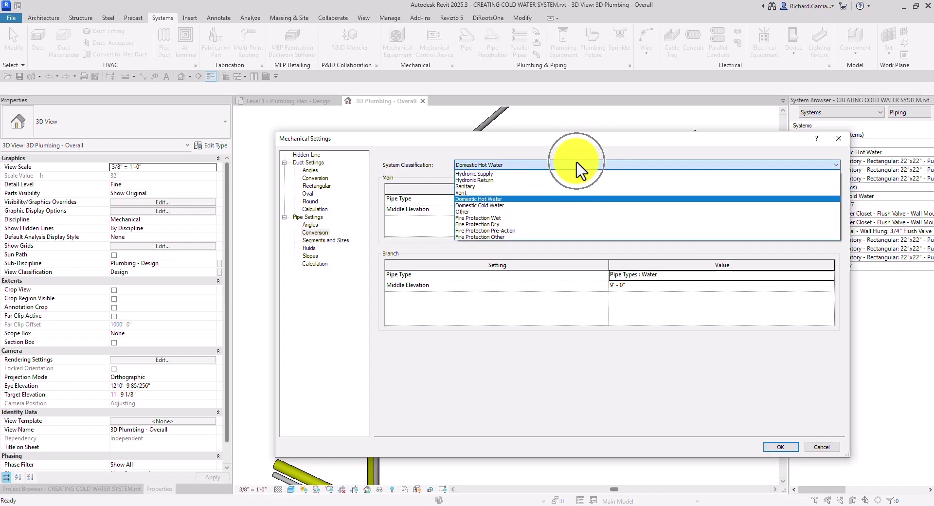
pyautogui.click(492, 214)
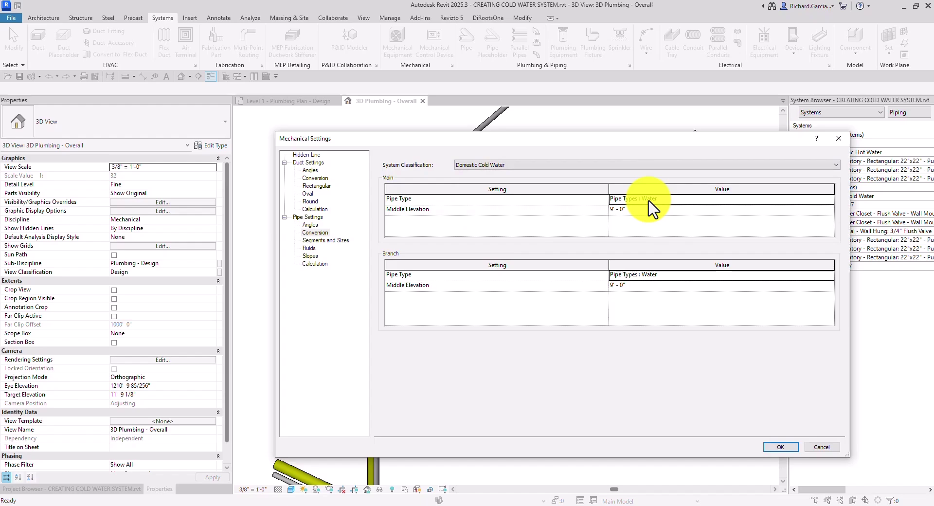
pyautogui.click(634, 210)
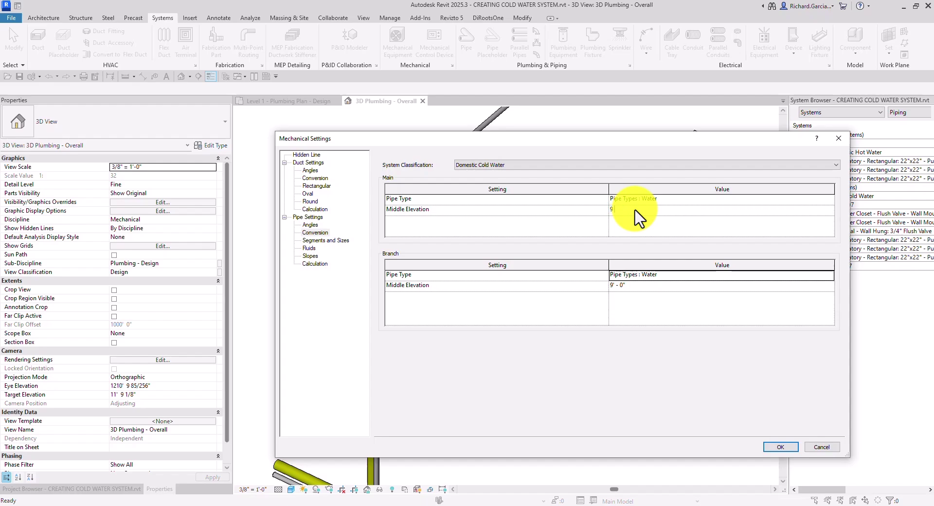
pyautogui.click(641, 286)
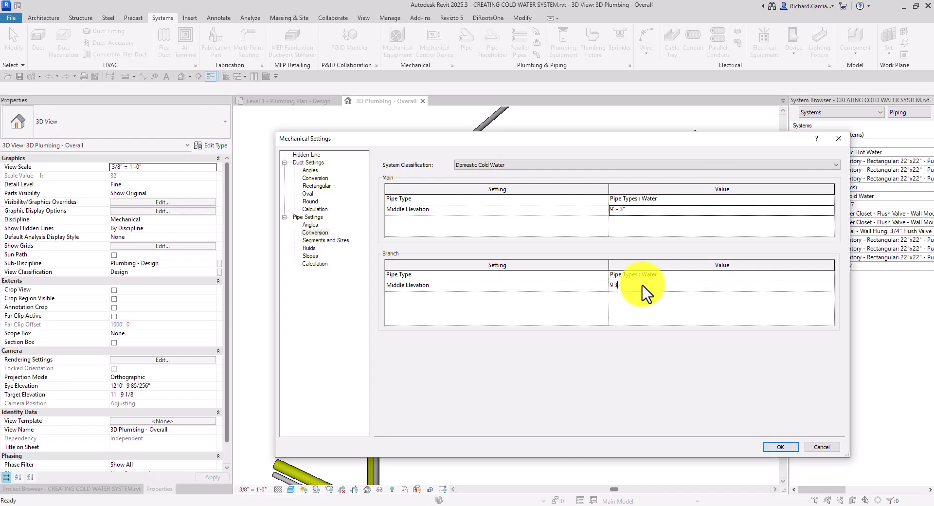
pyautogui.write('9 3')
pyautogui.click(646, 212)
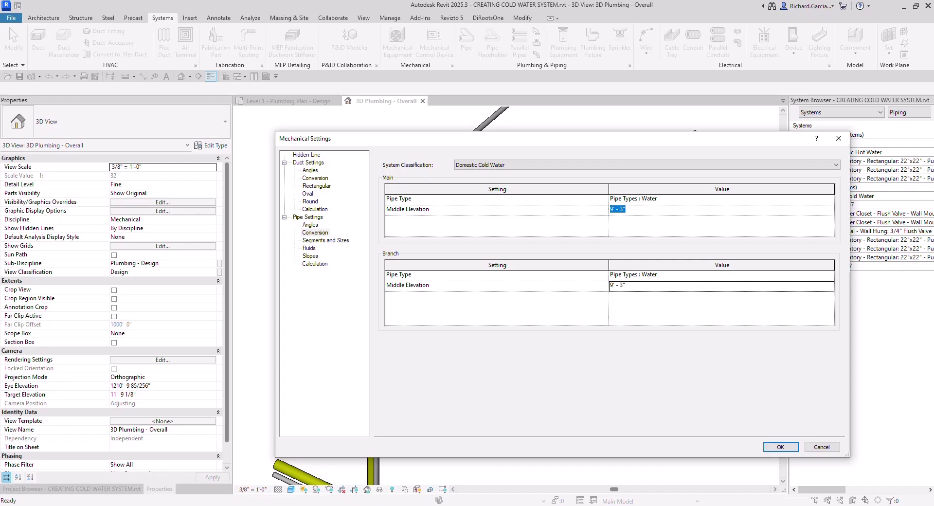
pyautogui.click(779, 447)
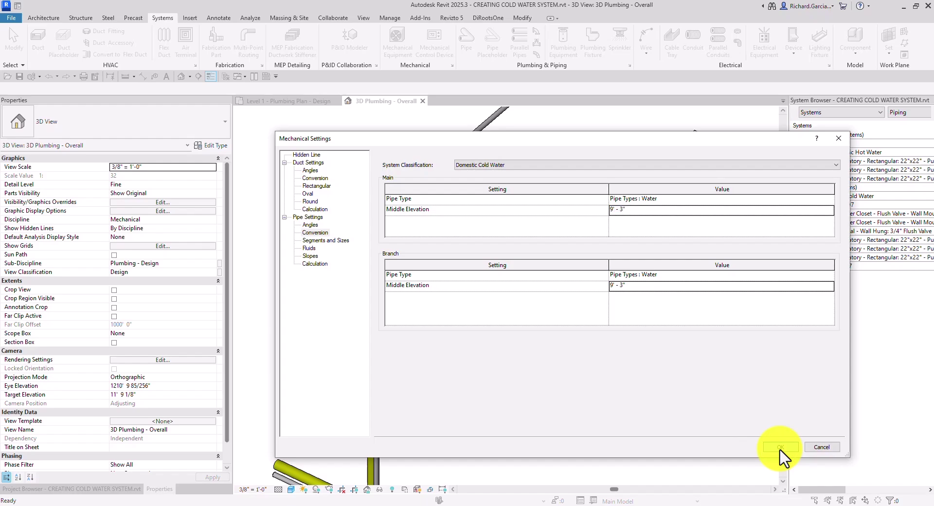
# Connect the water closet nearest the vertical riser into the overhead horizontal water pipe and dismiss the system classification warning
pyautogui.scroll(-4, 487, 250)
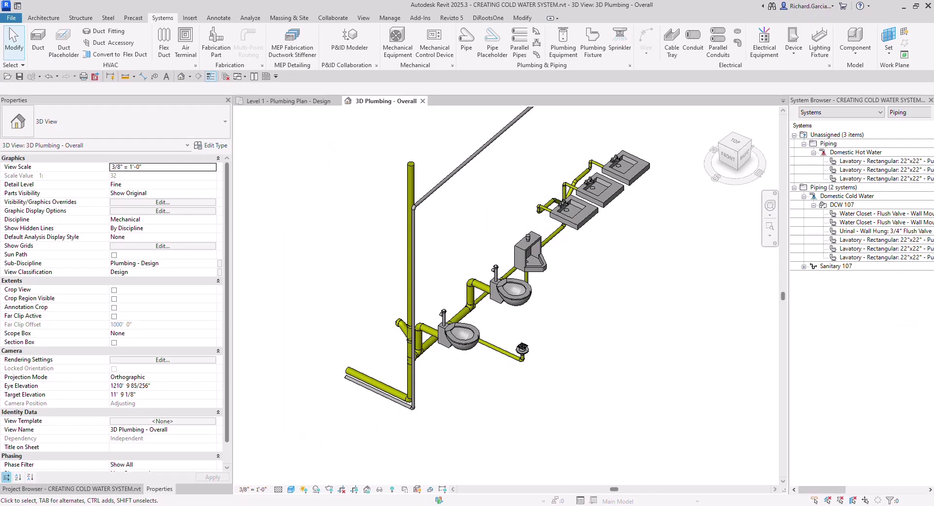
pyautogui.scroll(3, 444, 317)
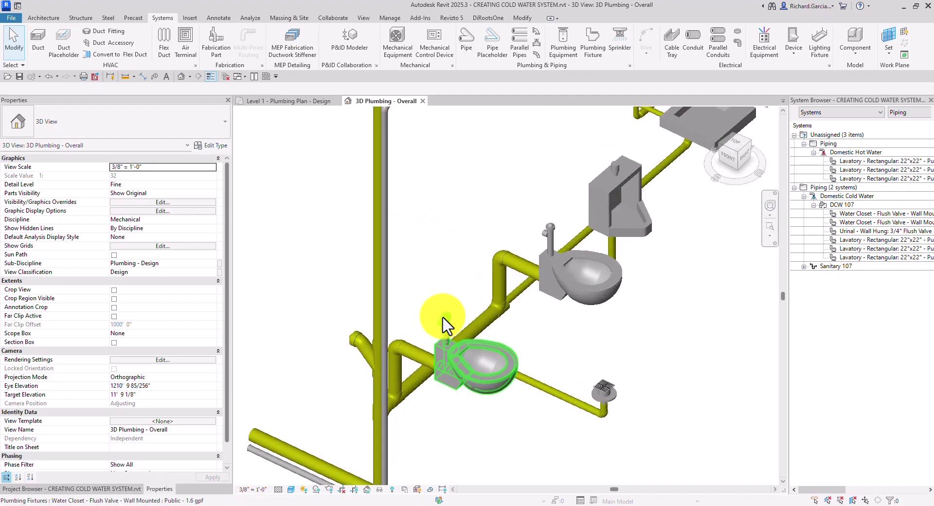
pyautogui.click(443, 319)
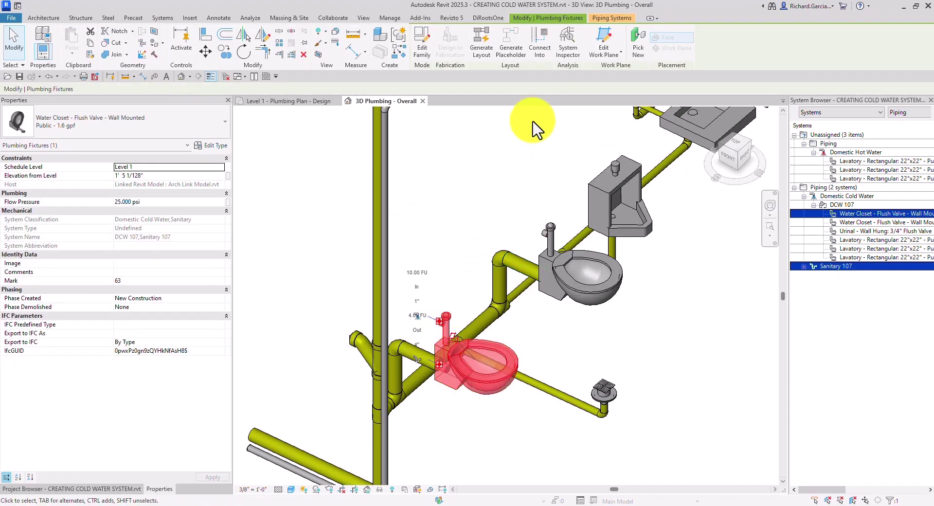
pyautogui.click(543, 46)
pyautogui.moveTo(476, 187); pyautogui.dragTo(452, 299, button='middle')
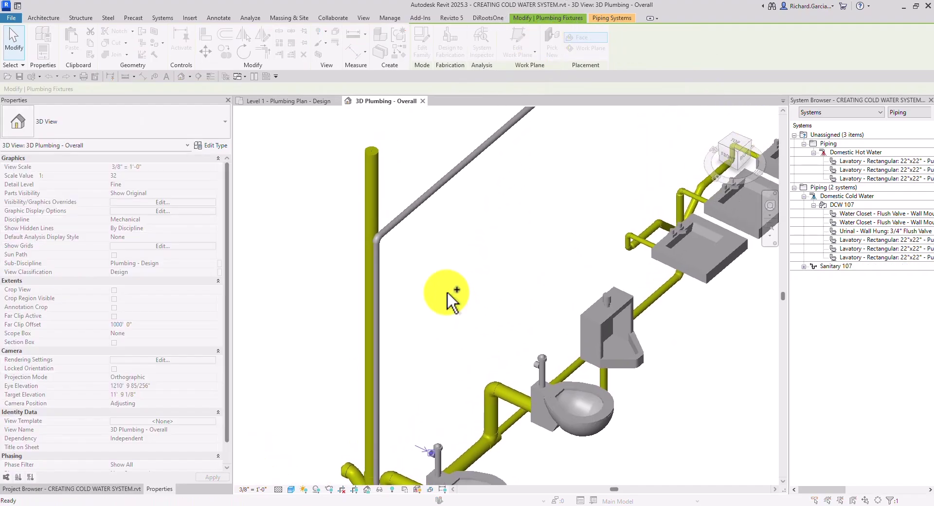
pyautogui.click(402, 225)
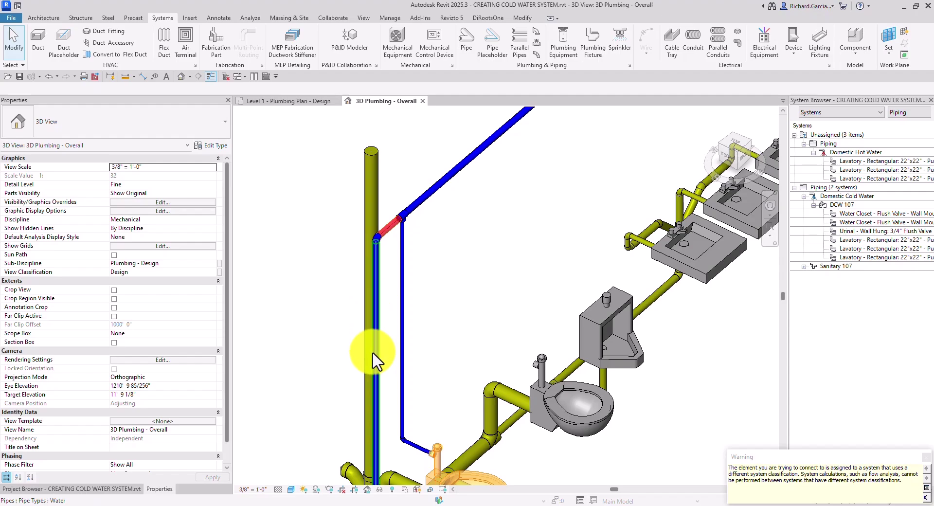
pyautogui.moveTo(802, 493); pyautogui.dragTo(544, 245)
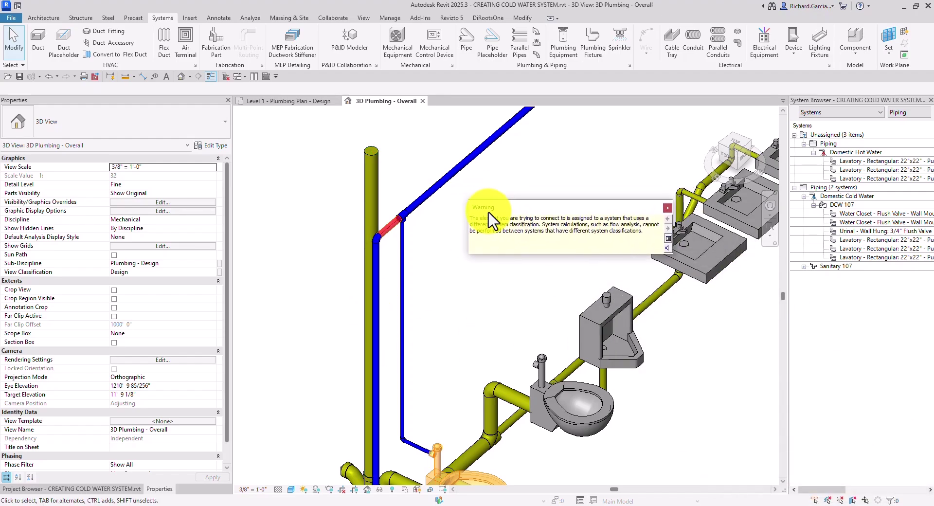
pyautogui.click(667, 210)
# Connect the second water closet, beside the urinal, into the overhead cold water pipe
pyautogui.scroll(-3, 431, 233)
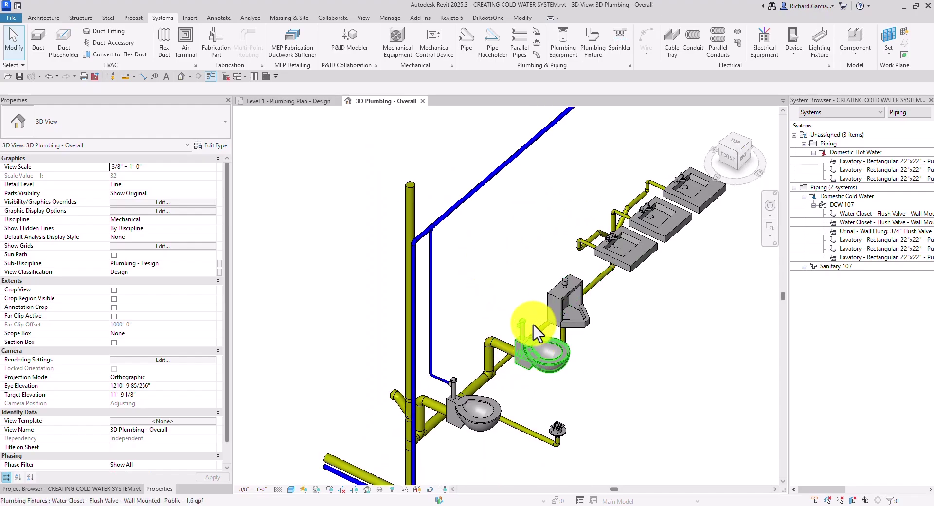
pyautogui.click(523, 354)
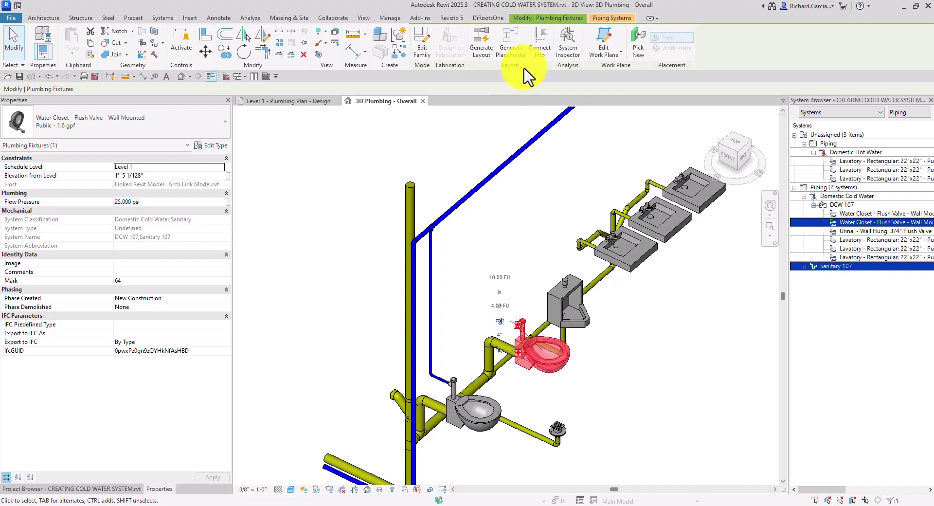
pyautogui.click(538, 45)
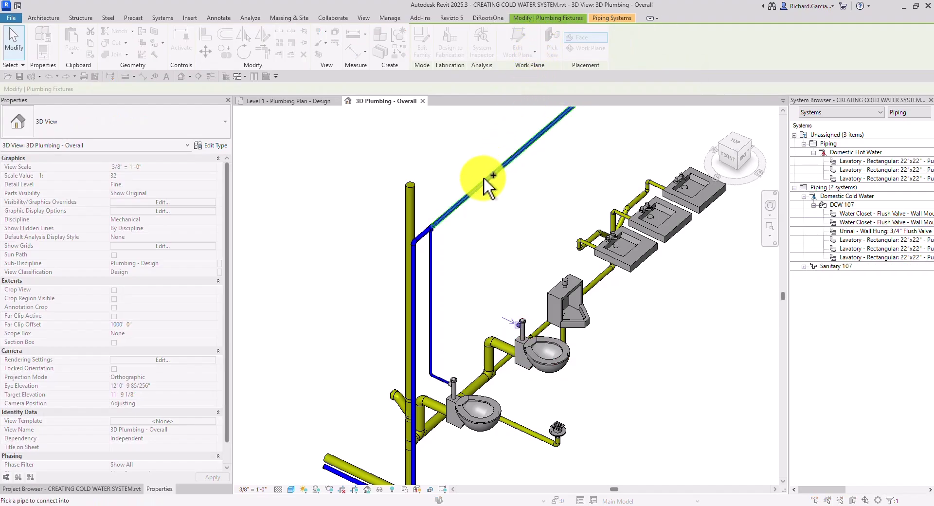
pyautogui.click(465, 200)
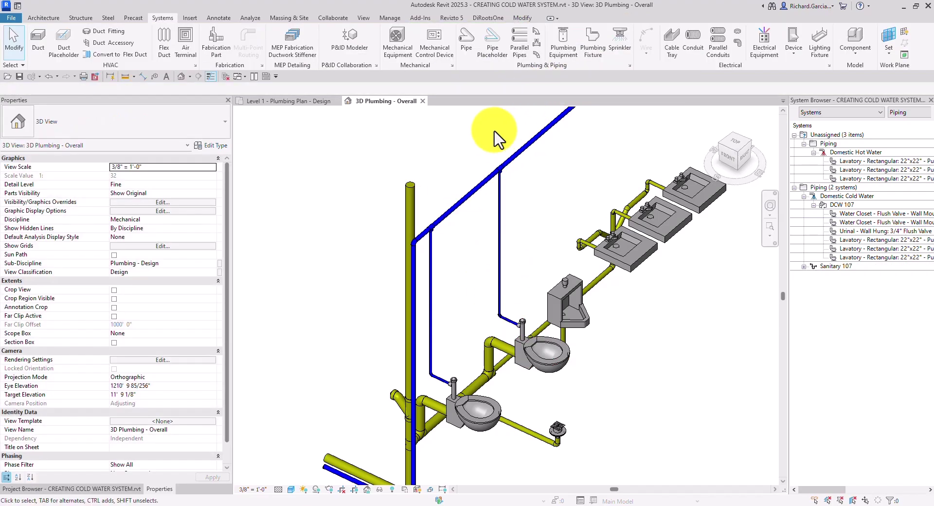
# Check the middle elevation of the overhead cold water pipe beyond the second water closet's drop
pyautogui.keyDown('shift'); pyautogui.moveTo(609, 281); pyautogui.dragTo(536, 254, button='middle'); pyautogui.keyUp('shift')
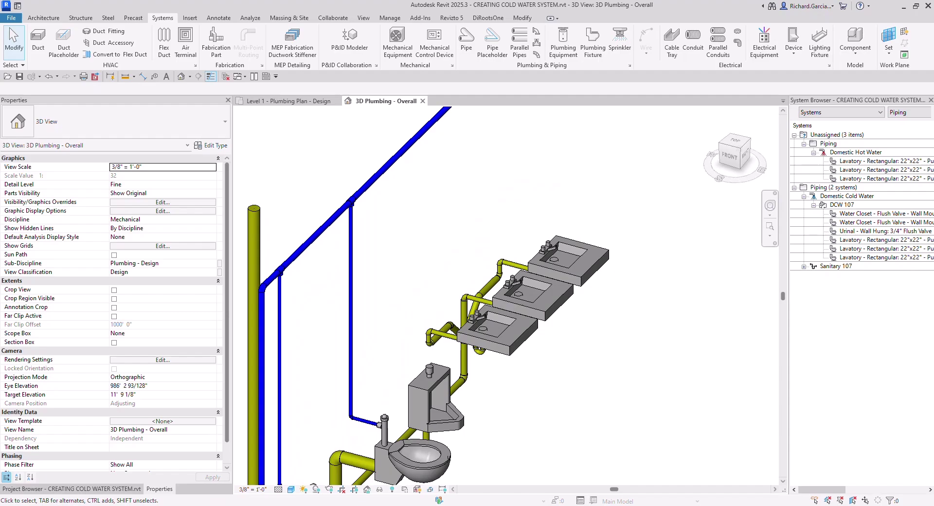
pyautogui.moveTo(561, 418); pyautogui.dragTo(608, 404, button='middle')
pyautogui.keyDown('shift'); pyautogui.moveTo(484, 366); pyautogui.dragTo(407, 381, button='middle'); pyautogui.keyUp('shift')
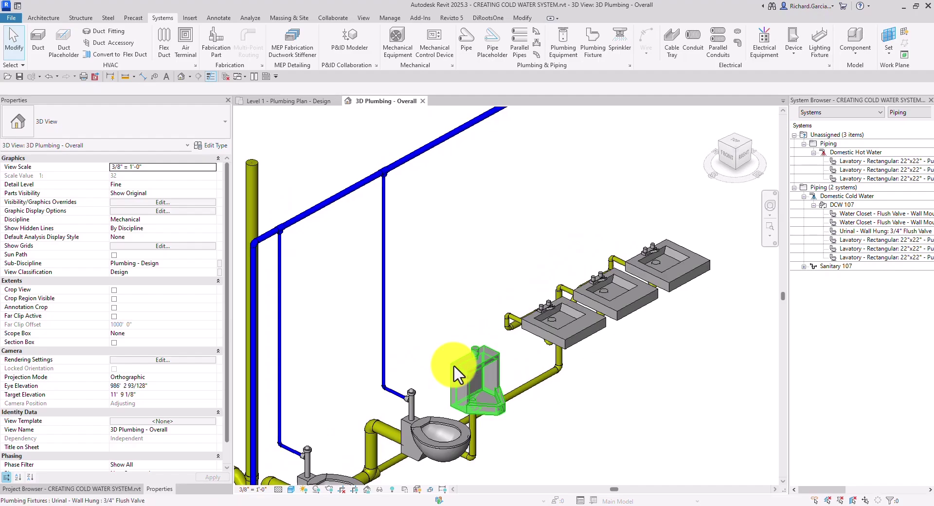
pyautogui.click(412, 162)
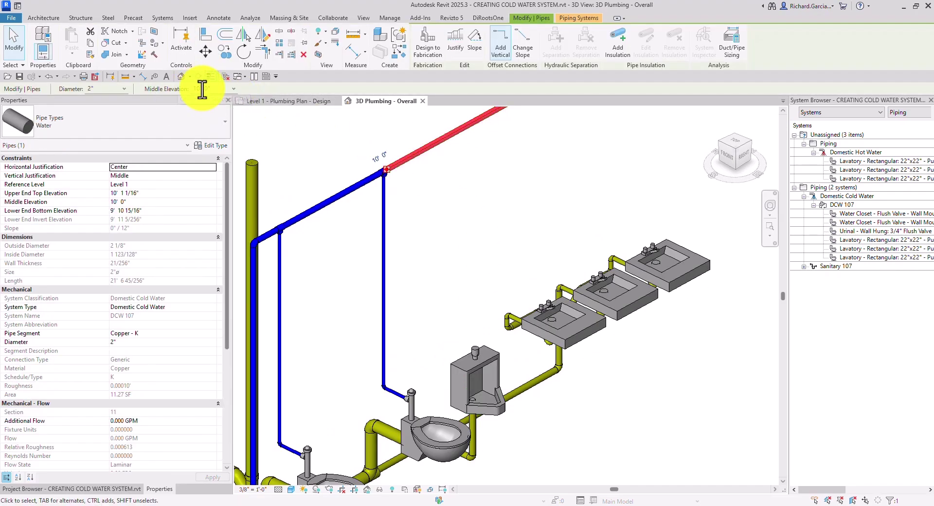
pyautogui.click(475, 286)
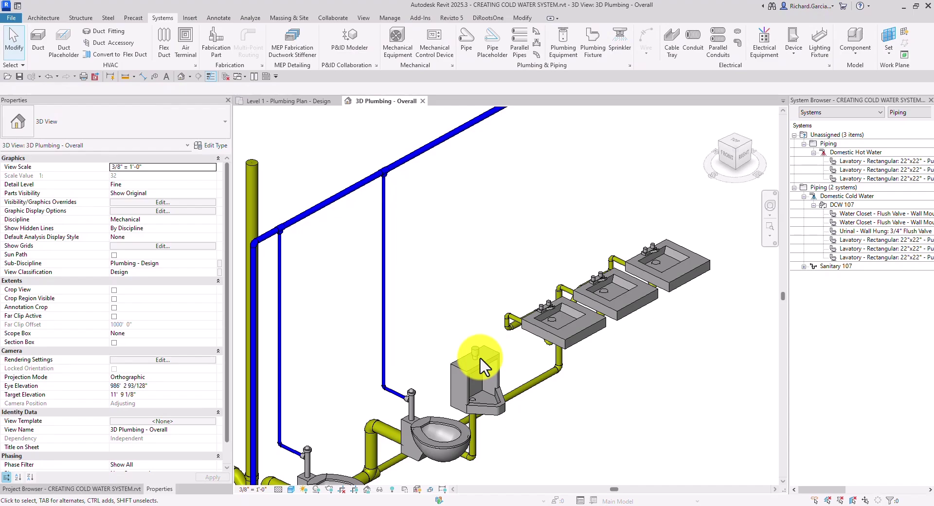
# Draw a 3/4" pipe from the urinal's cold water connector up to a 10' 0" middle elevation and across into the overhead pipe
pyautogui.click(476, 352)
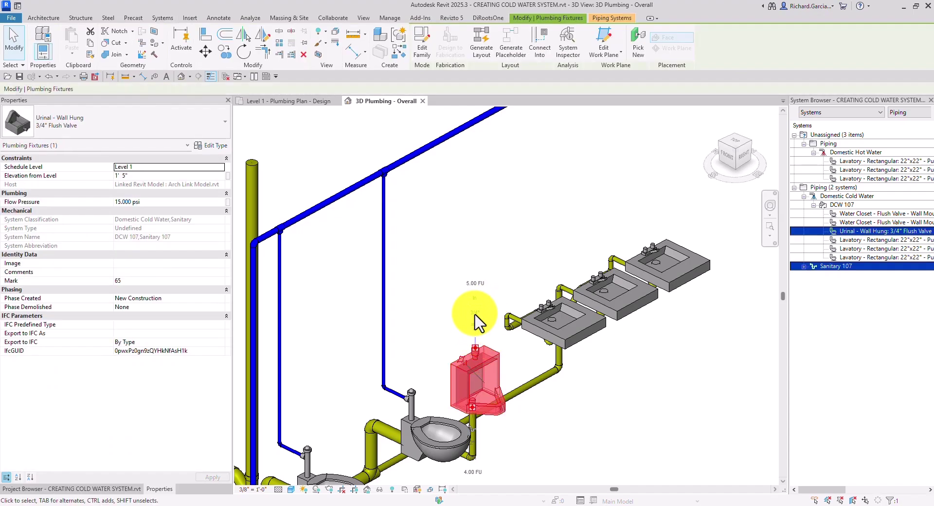
pyautogui.click(474, 347)
pyautogui.rightClick(474, 347)
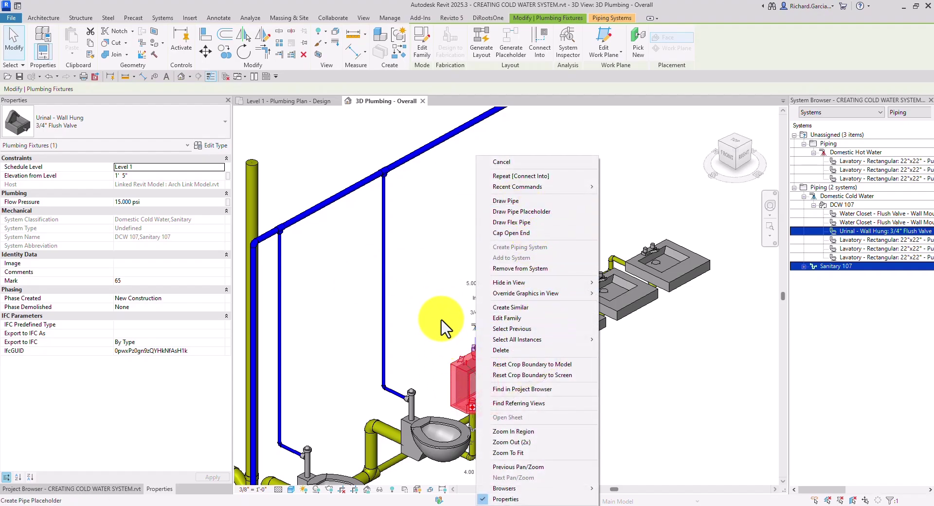
pyautogui.click(443, 283)
pyautogui.click(476, 335)
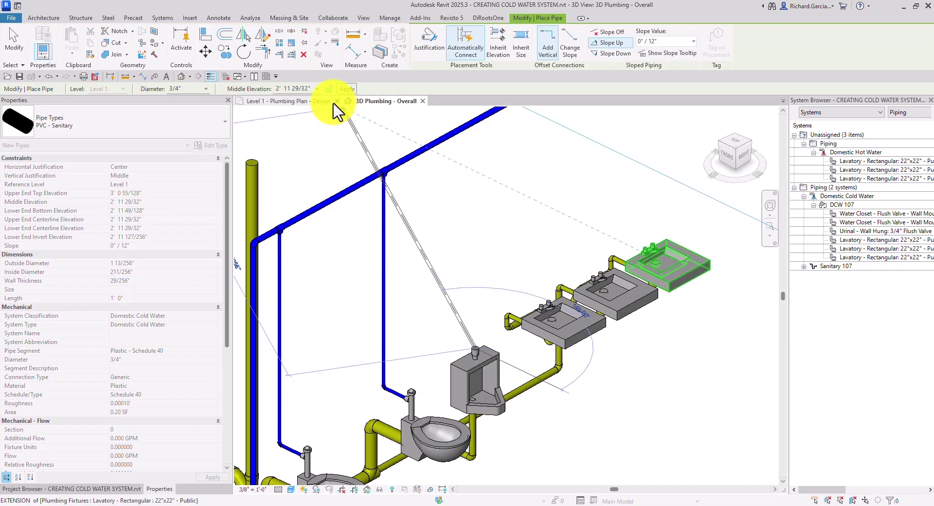
pyautogui.click(305, 88)
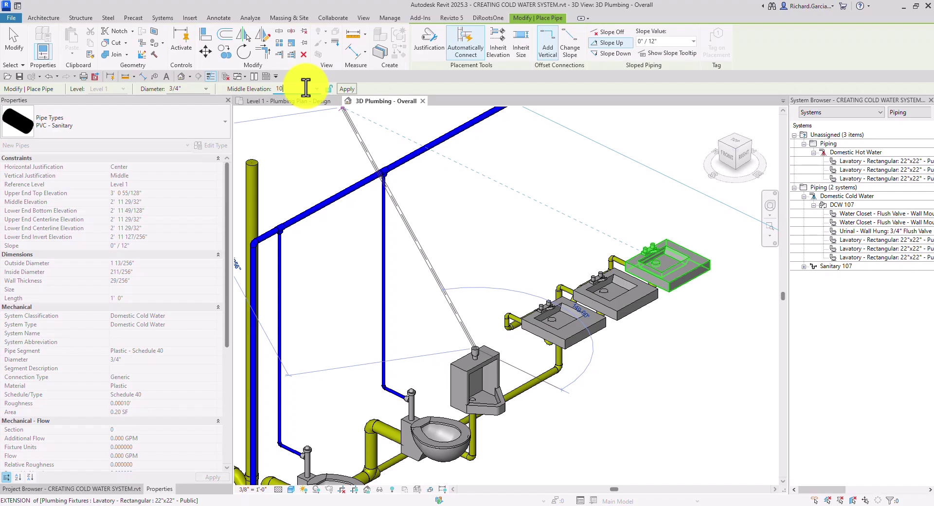
pyautogui.write('10')
pyautogui.press('Return')
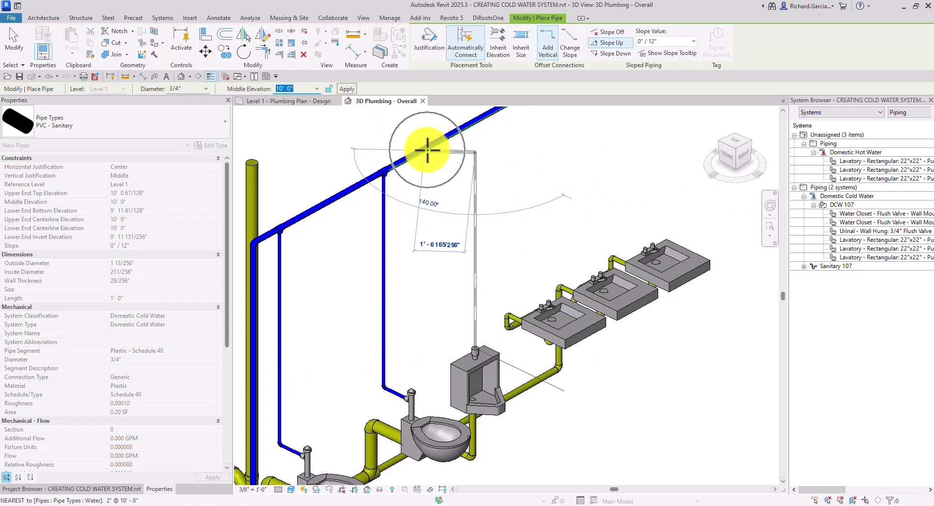
pyautogui.scroll(5, 477, 139)
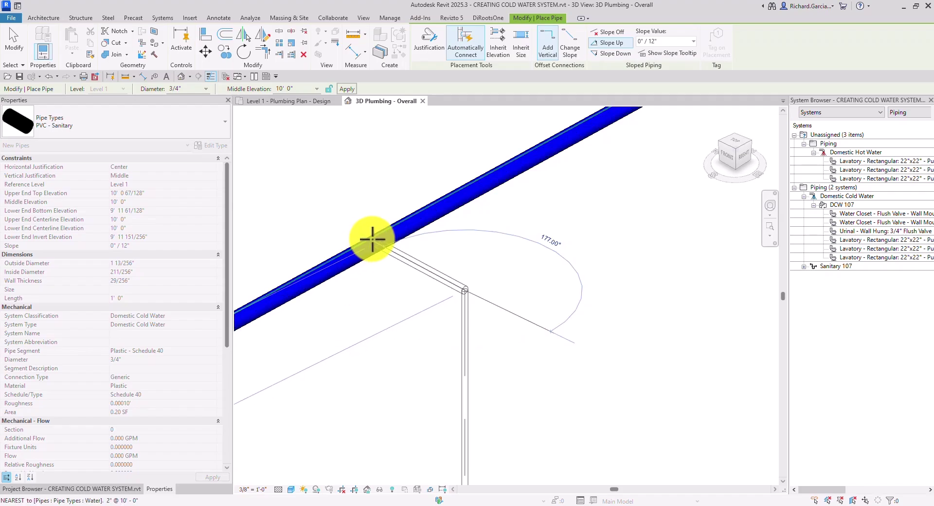
pyautogui.scroll(-3, 372, 239)
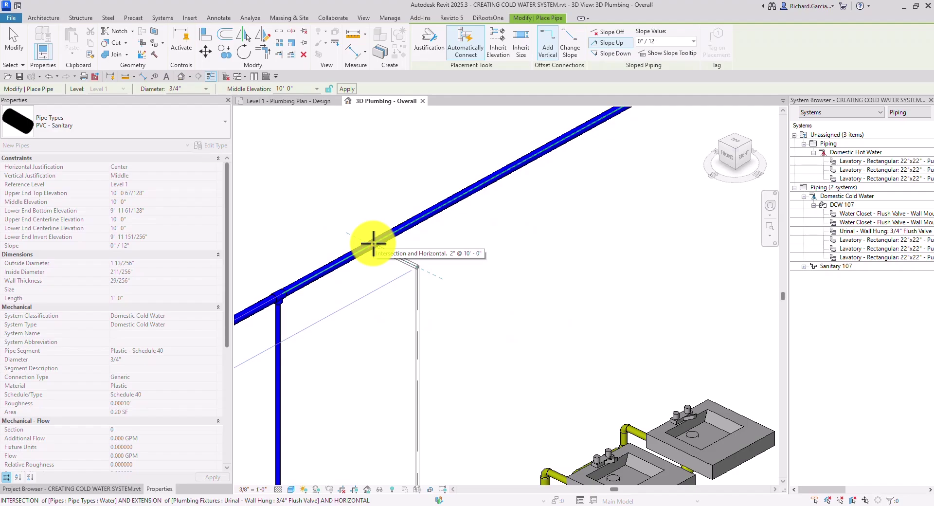
pyautogui.click(373, 244)
pyautogui.scroll(-2, 481, 285)
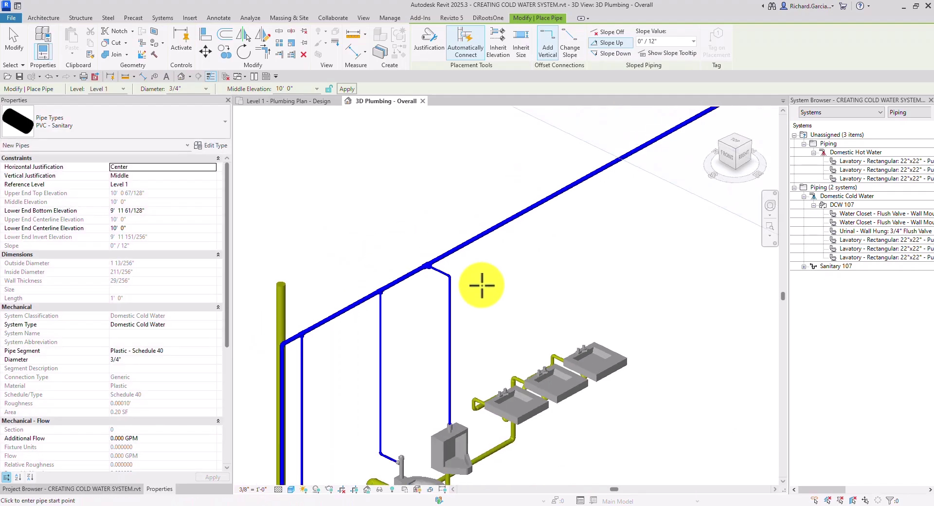
pyautogui.click(17, 48)
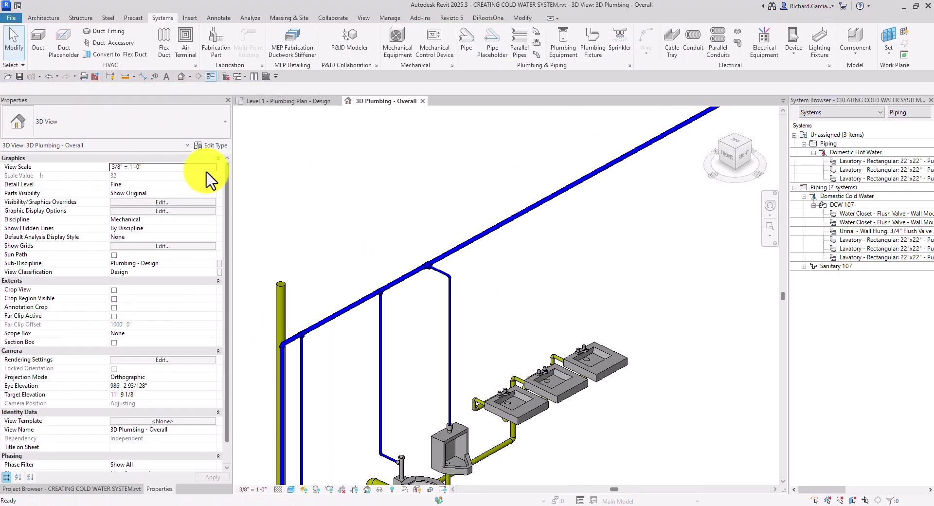
# Examine the connectors of the lavatory nearest the urinal and its position relative to the overhead cold water pipe
pyautogui.scroll(-3, 494, 317)
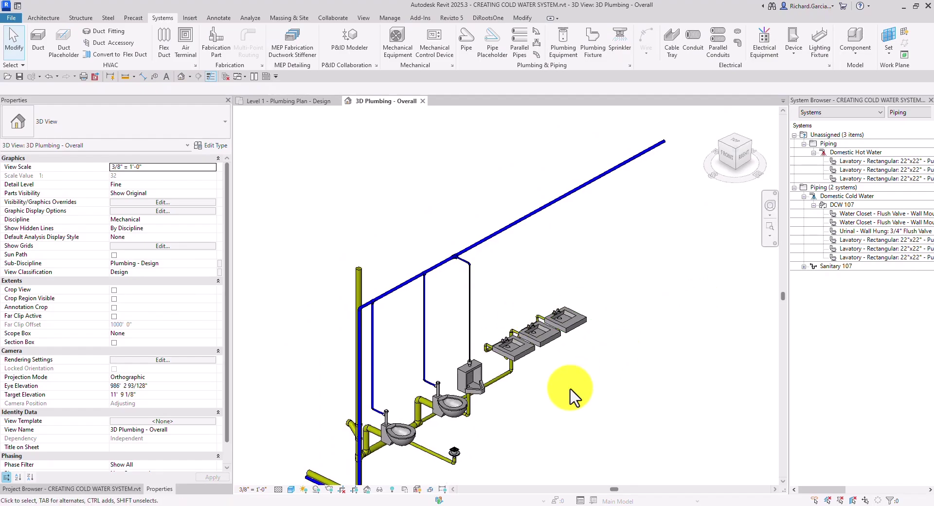
pyautogui.scroll(3, 540, 316)
pyautogui.scroll(5, 516, 384)
pyautogui.click(464, 381)
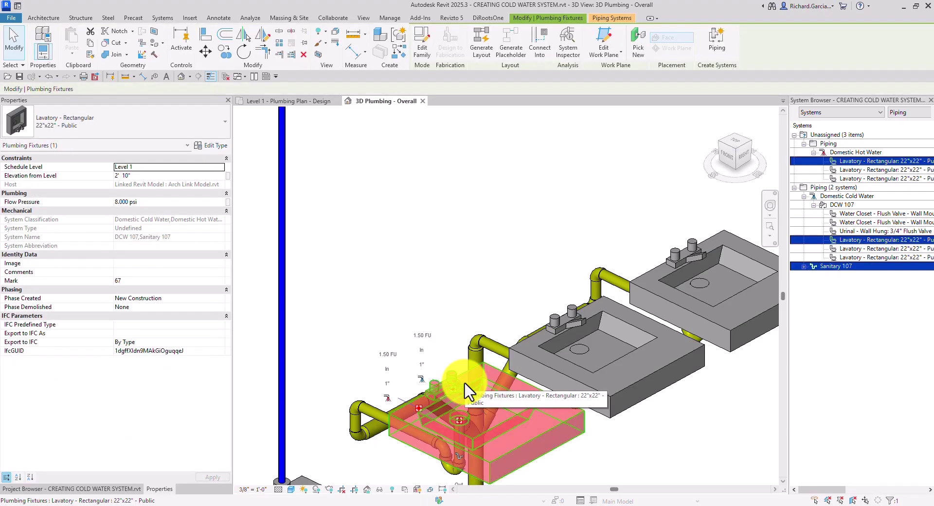
pyautogui.scroll(-6, 467, 389)
pyautogui.keyDown('shift'); pyautogui.moveTo(469, 339); pyautogui.dragTo(671, 331, button='middle'); pyautogui.keyUp('shift')
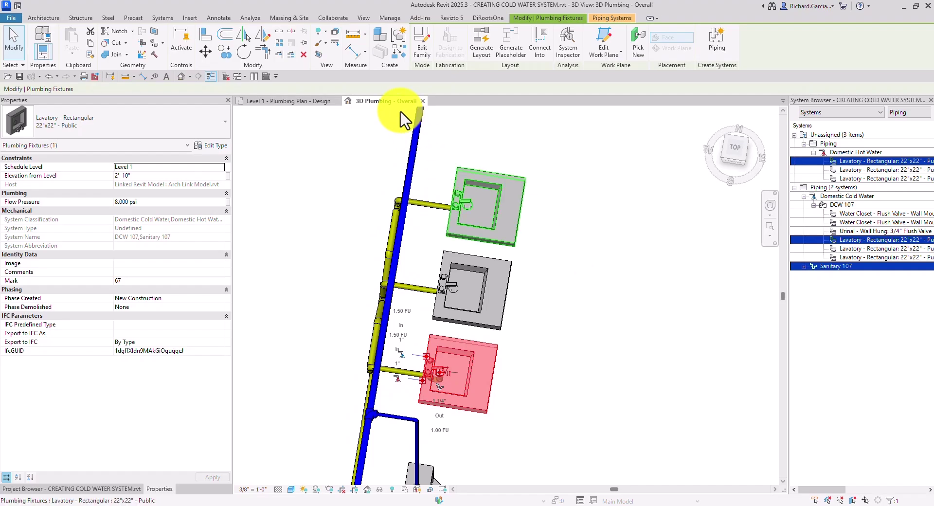
pyautogui.keyDown('shift'); pyautogui.moveTo(512, 253); pyautogui.dragTo(446, 129, button='middle'); pyautogui.keyUp('shift')
pyautogui.click(445, 129)
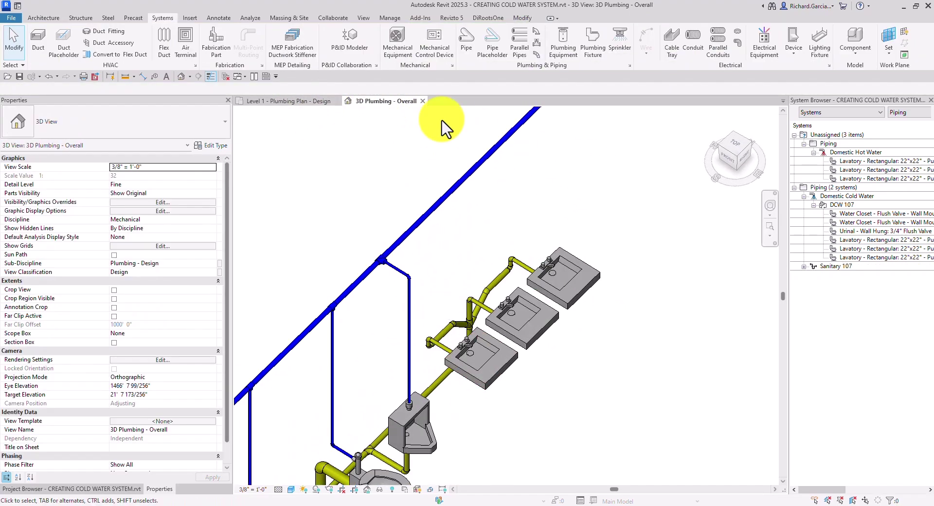
# Tile the 3D view and the Level 1 plumbing plan side by side, with the lavatories shown in the plan
pyautogui.click(254, 76)
pyautogui.scroll(-4, 407, 331)
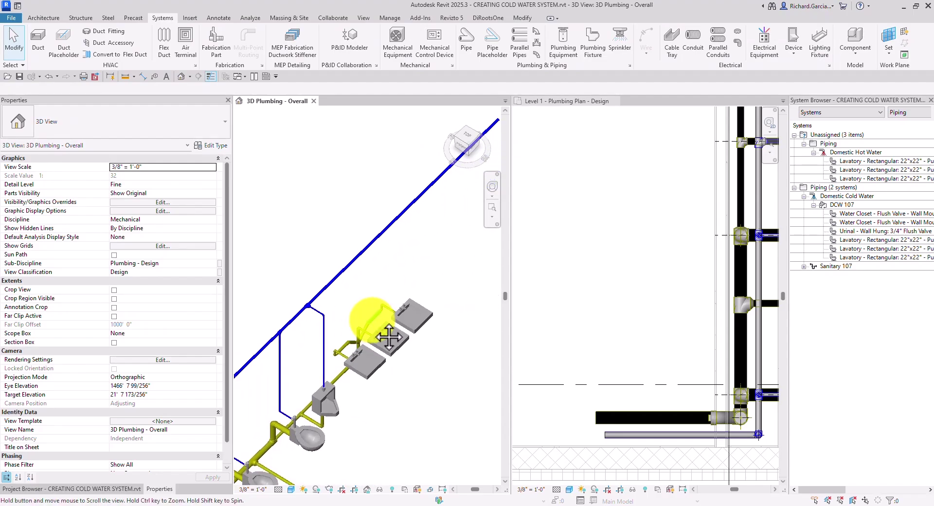
pyautogui.scroll(-2, 690, 277)
pyautogui.scroll(6, 661, 323)
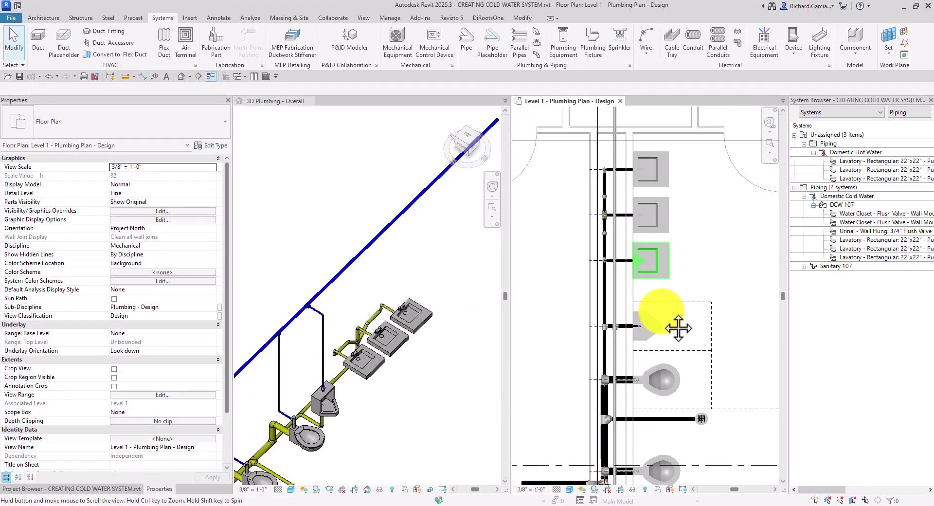
pyautogui.scroll(-2, 662, 326)
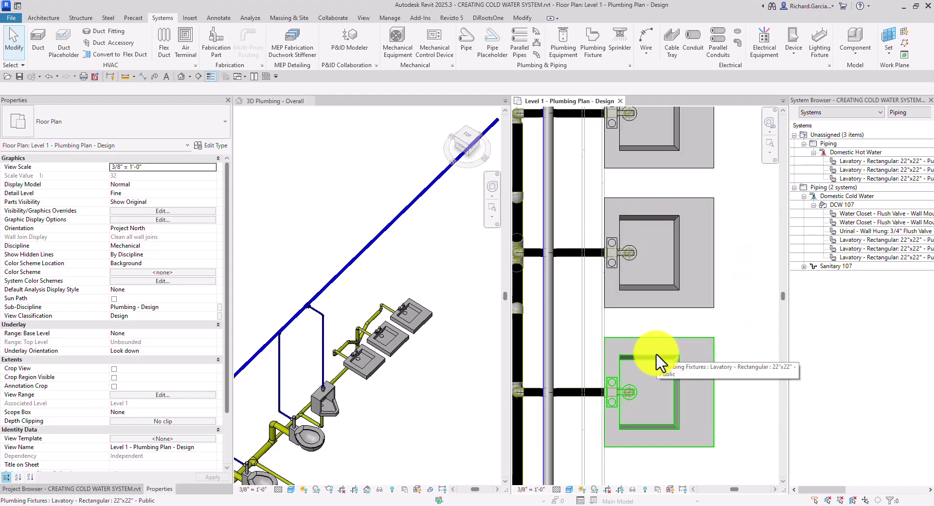
# Draw a short 1" pipe from the cold water connector of the lavatory nearest the urinal into the wall cavity
pyautogui.click(652, 360)
pyautogui.moveTo(652, 362); pyautogui.dragTo(651, 283, button='middle')
pyautogui.scroll(3, 642, 284)
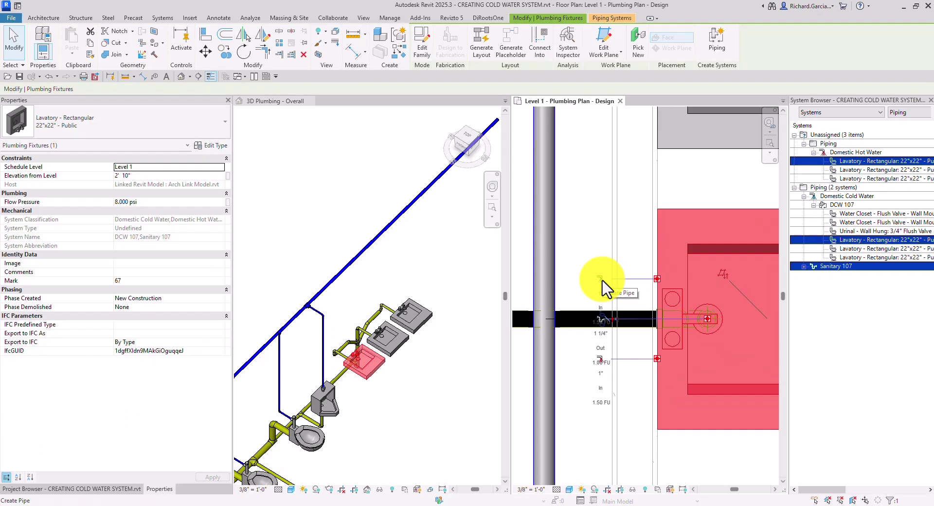
pyautogui.click(602, 280)
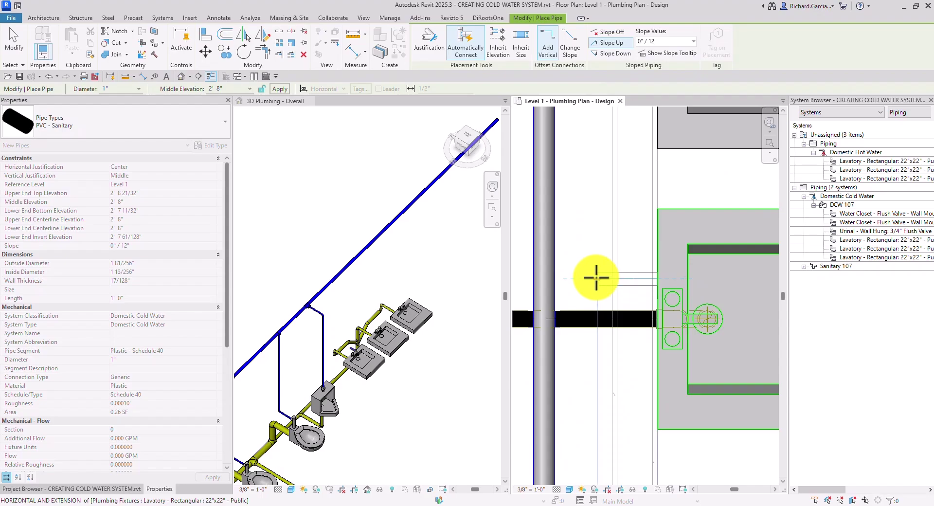
pyautogui.click(593, 276)
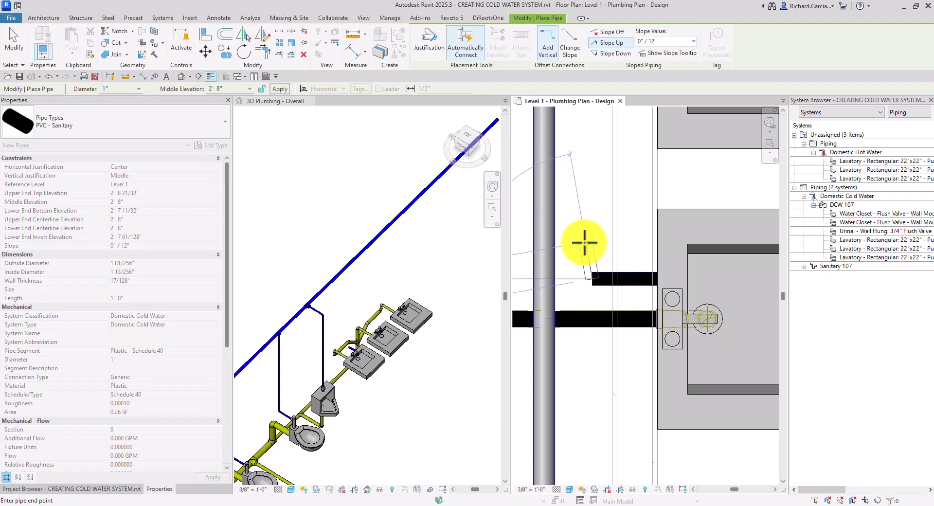
# Raise the pipe to a 4' 0" middle elevation and run it behind the three lavatories to just past the farthest one
pyautogui.click(236, 89)
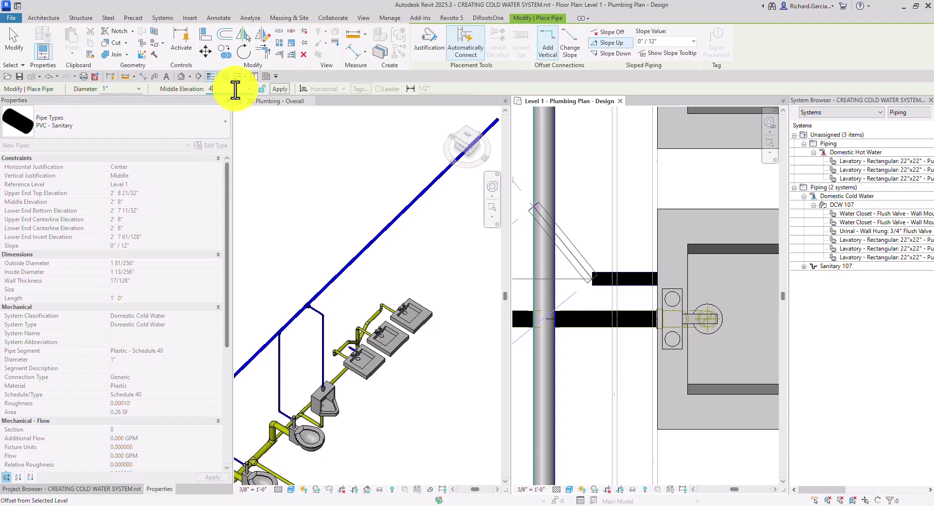
pyautogui.press('Return')
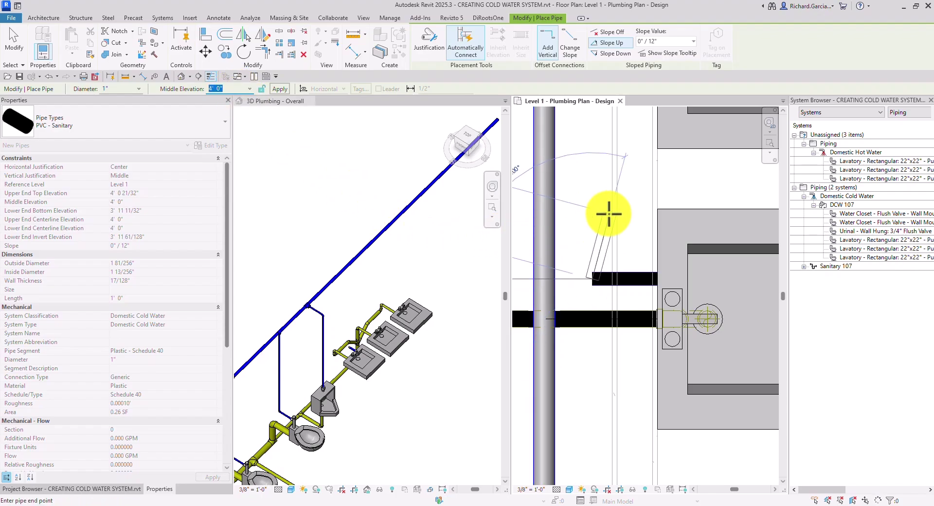
pyautogui.scroll(-2, 607, 210)
pyautogui.moveTo(607, 211); pyautogui.dragTo(599, 254, button='middle')
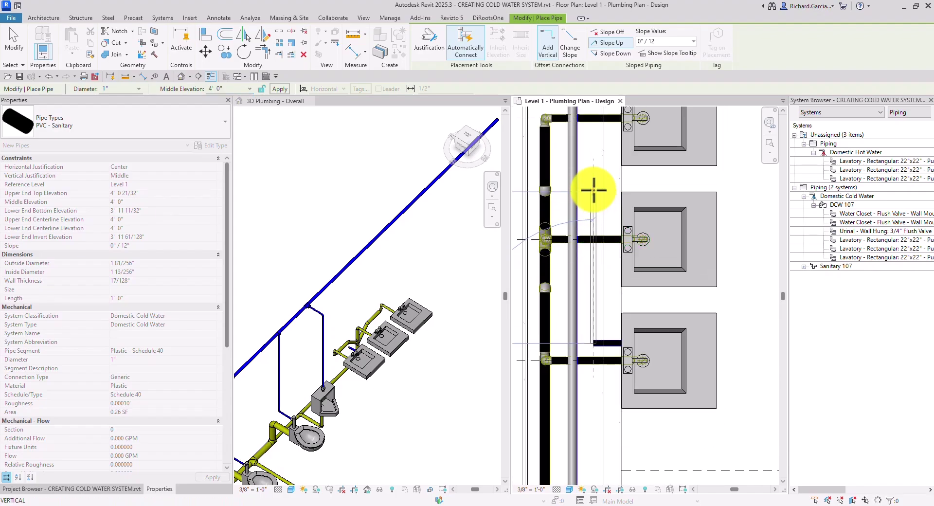
pyautogui.moveTo(598, 192); pyautogui.dragTo(609, 260, button='middle')
pyautogui.scroll(-2, 652, 202)
pyautogui.moveTo(652, 202); pyautogui.dragTo(584, 227, button='middle')
pyautogui.scroll(4, 588, 204)
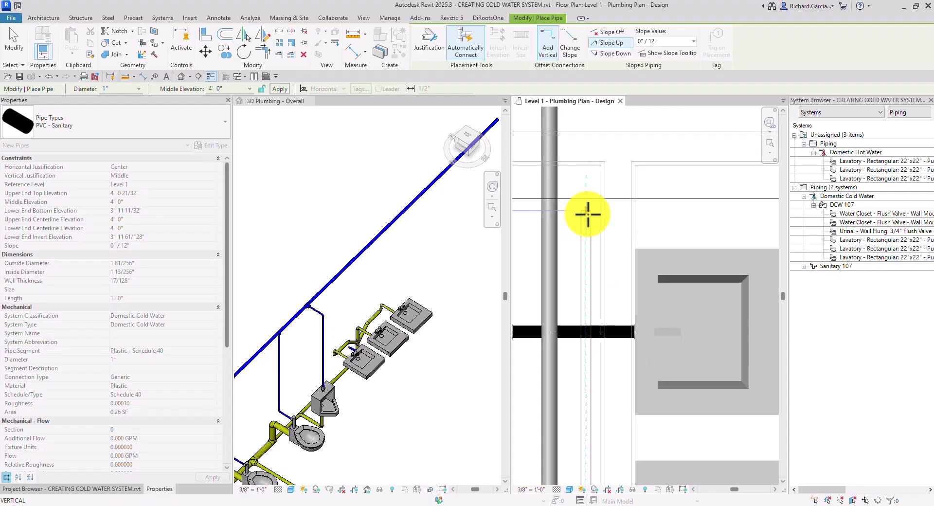
pyautogui.click(586, 189)
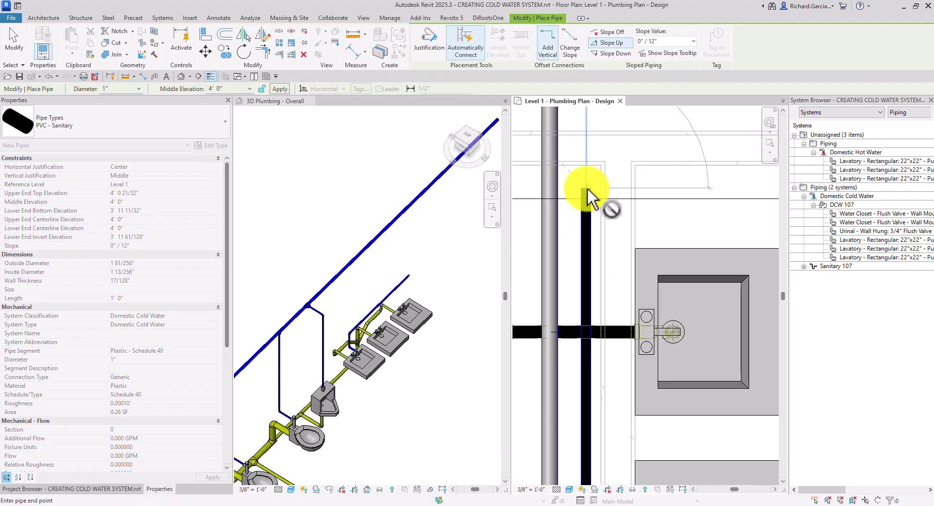
# Connect the end of the lavatory branch to the overhead cold water pipe, finish placing pipe and inspect the branch in 3D
pyautogui.click(551, 187)
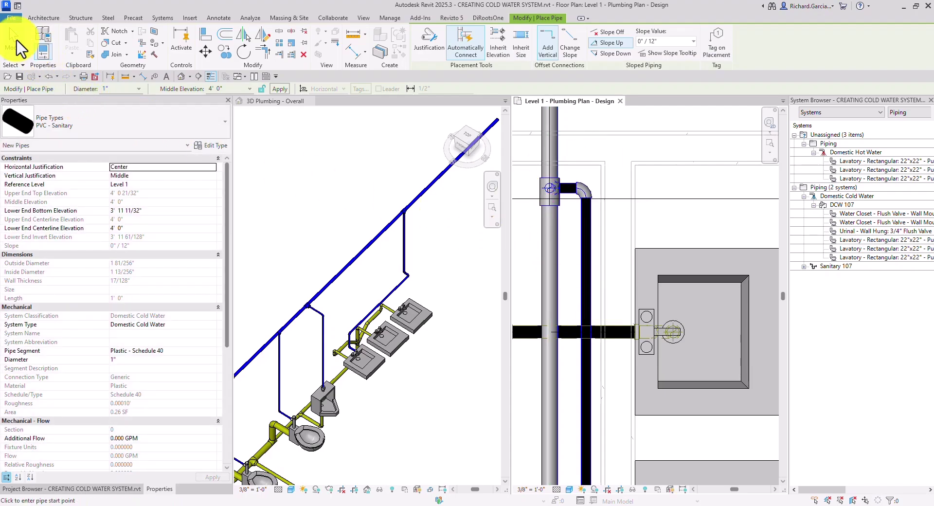
pyautogui.click(19, 48)
pyautogui.click(417, 350)
pyautogui.keyDown('shift'); pyautogui.moveTo(417, 350); pyautogui.dragTo(386, 320, button='middle'); pyautogui.keyUp('shift')
pyautogui.scroll(6, 414, 336)
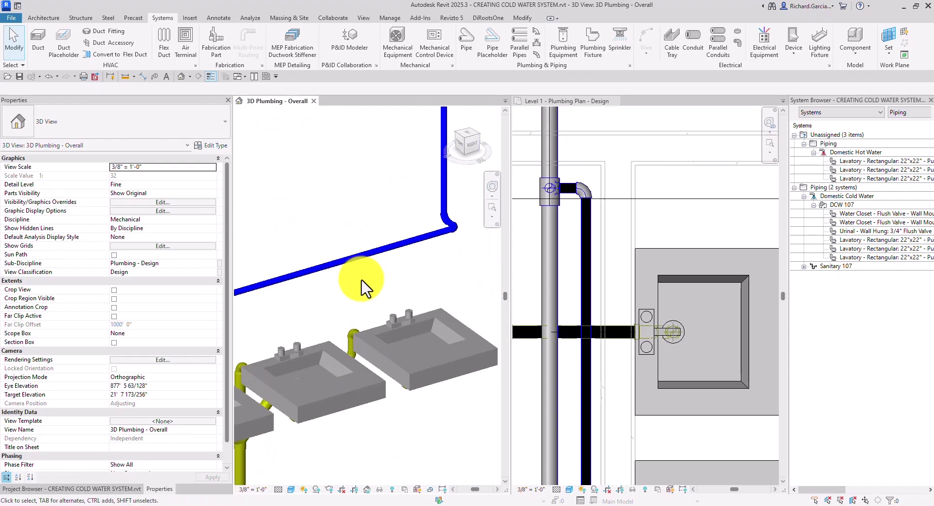
pyautogui.keyDown('shift'); pyautogui.moveTo(361, 280); pyautogui.dragTo(375, 313, button='middle'); pyautogui.keyUp('shift')
pyautogui.scroll(-5, 392, 302)
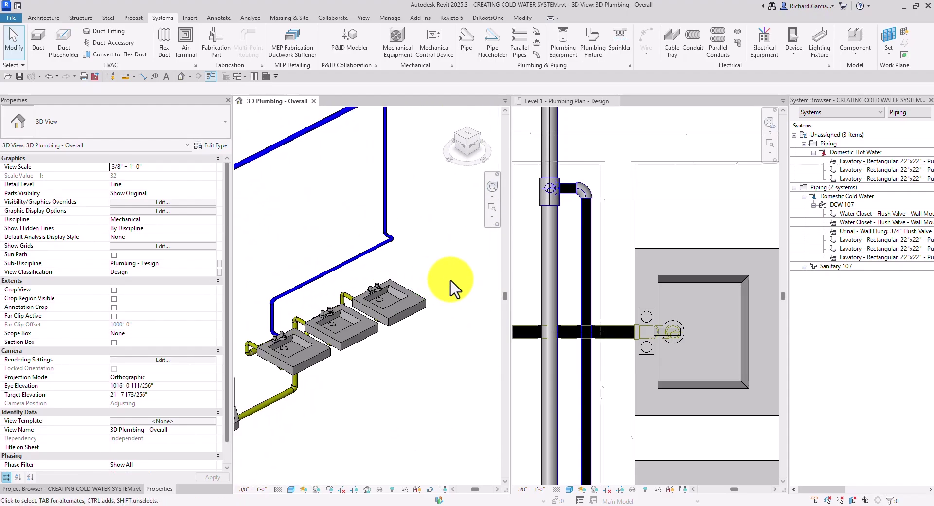
# Connect the middle lavatory's 1" domestic cold water connector into the horizontal branch pipe behind the lavatories using Connect Into
pyautogui.keyDown('shift'); pyautogui.moveTo(343, 299); pyautogui.dragTo(355, 328, button='middle'); pyautogui.keyUp('shift')
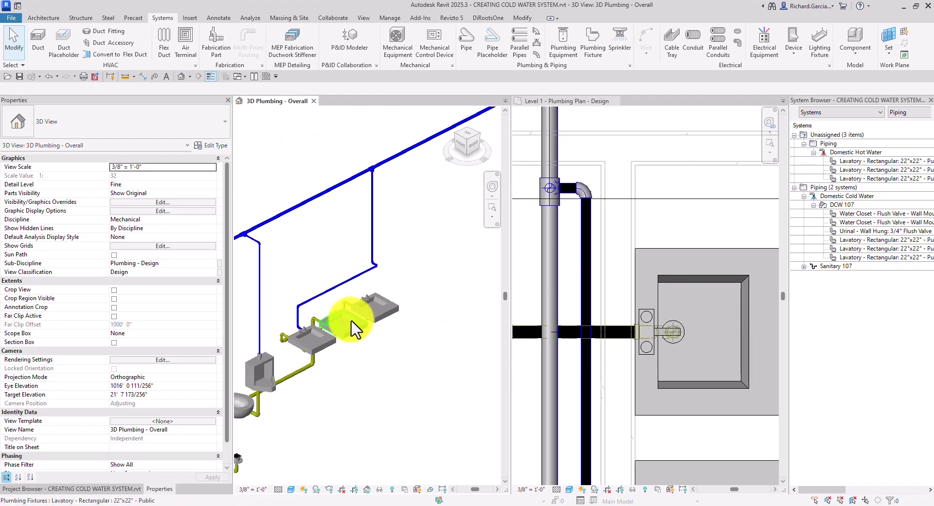
pyautogui.scroll(-2, 355, 329)
pyautogui.scroll(-4, 666, 321)
pyautogui.moveTo(663, 316); pyautogui.dragTo(736, 308, button='middle')
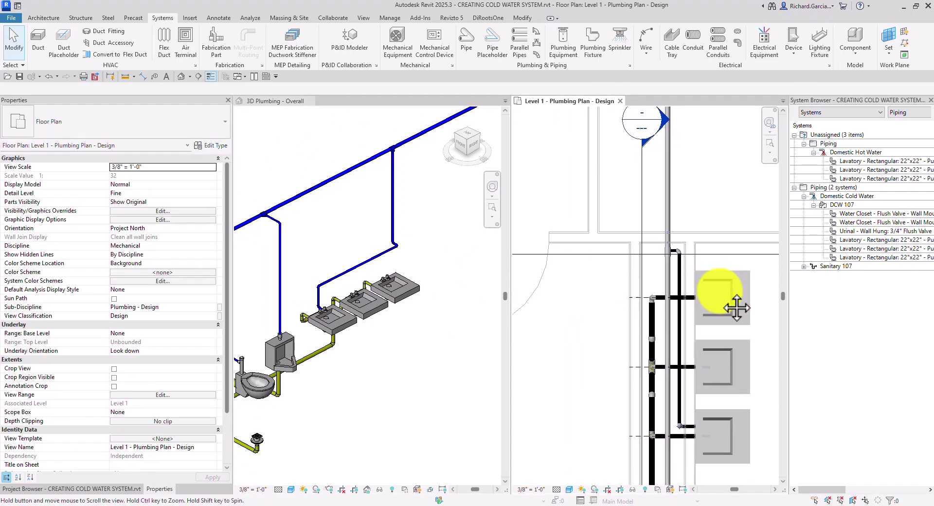
pyautogui.scroll(4, 408, 292)
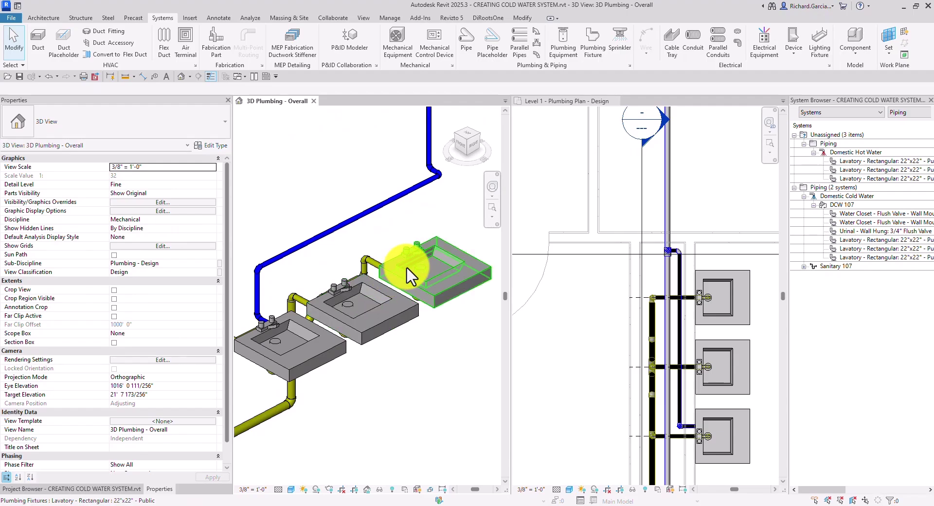
pyautogui.scroll(2, 379, 275)
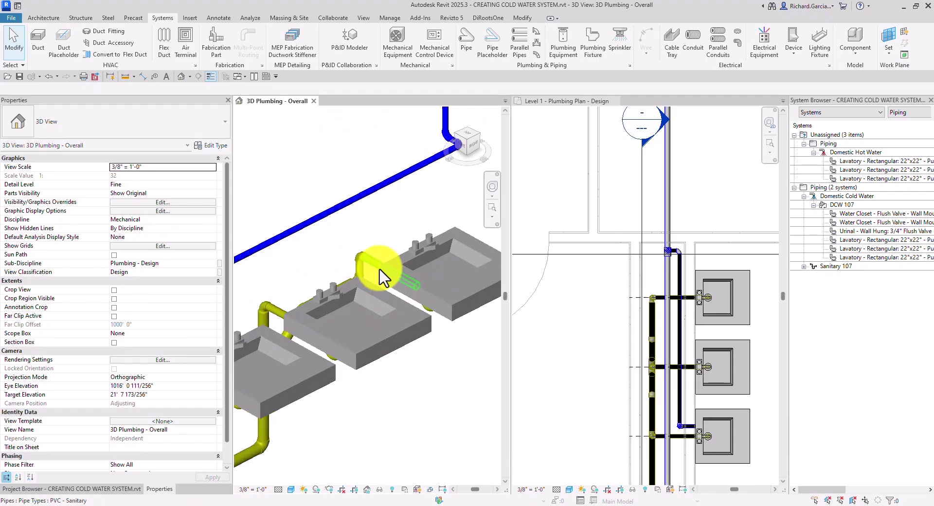
pyautogui.click(346, 291)
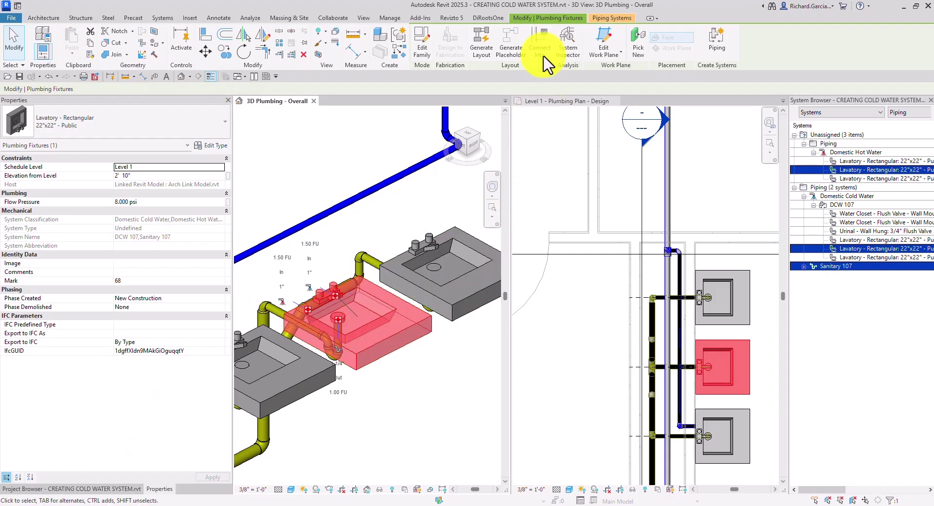
pyautogui.click(542, 45)
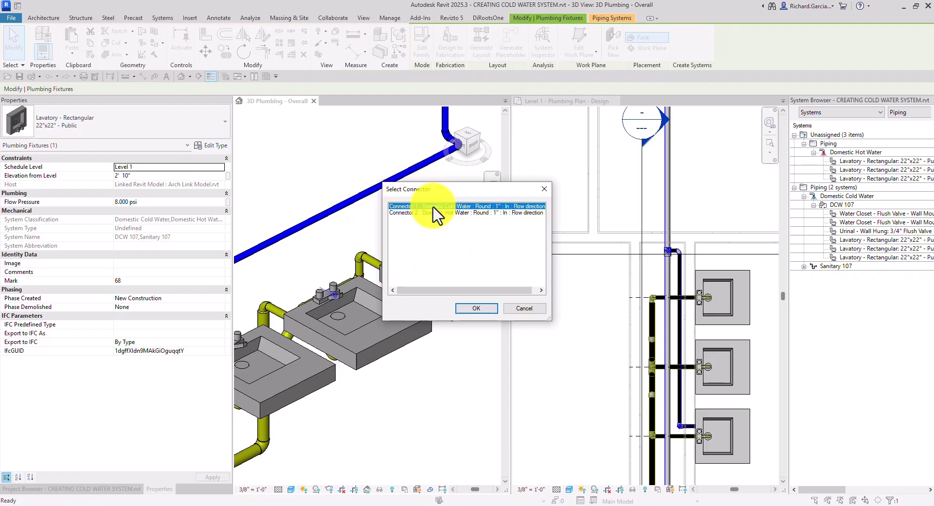
pyautogui.click(478, 308)
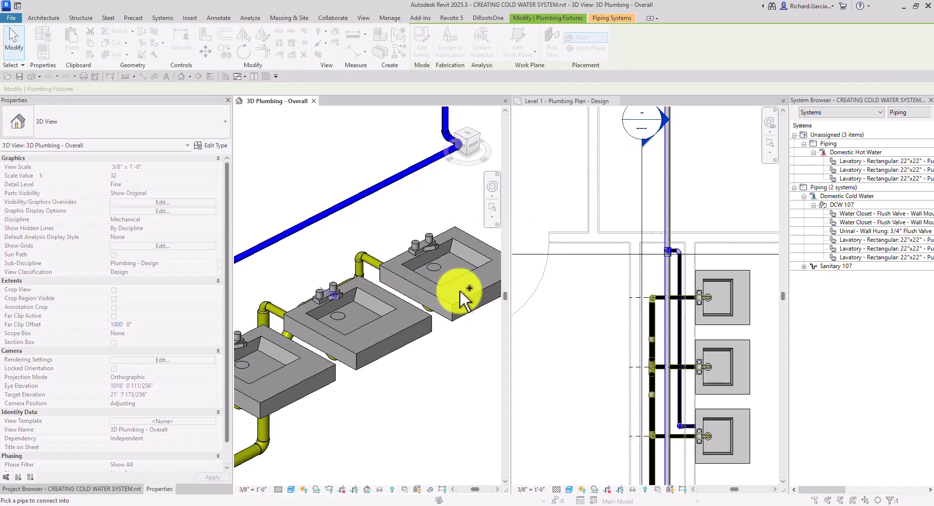
pyautogui.click(306, 224)
# Connect the farthest lavatory's 1" domestic cold water connector into the same branch pipe and check the whole cold water layout in 3D
pyautogui.moveTo(387, 227); pyautogui.dragTo(395, 247, button='middle')
pyautogui.click(389, 258)
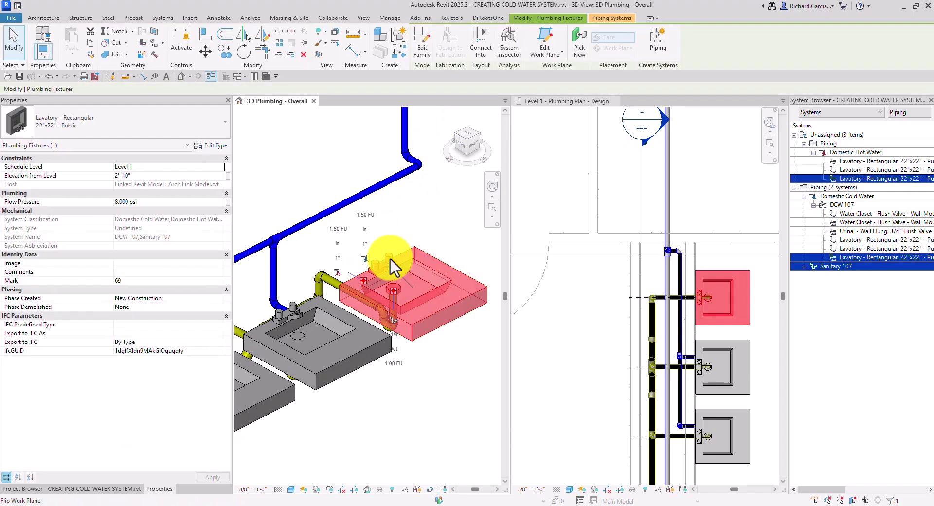
pyautogui.click(485, 43)
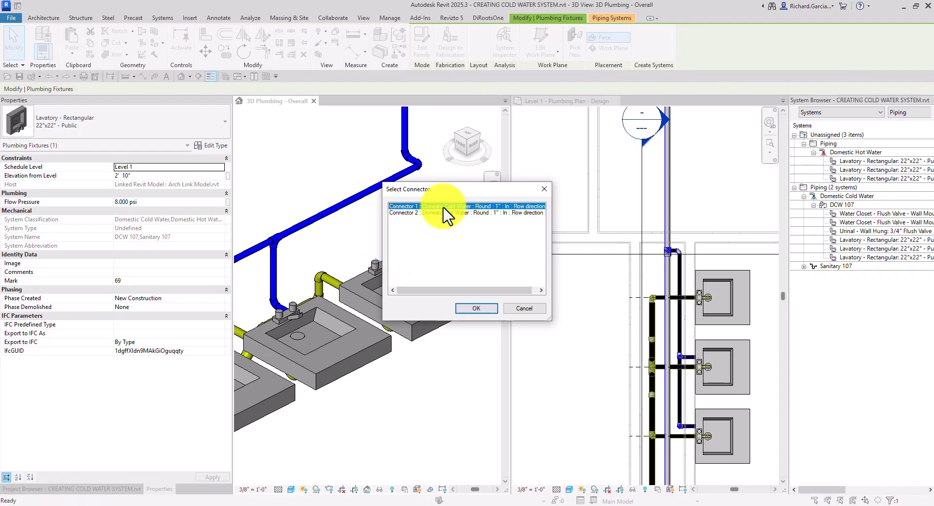
pyautogui.click(471, 306)
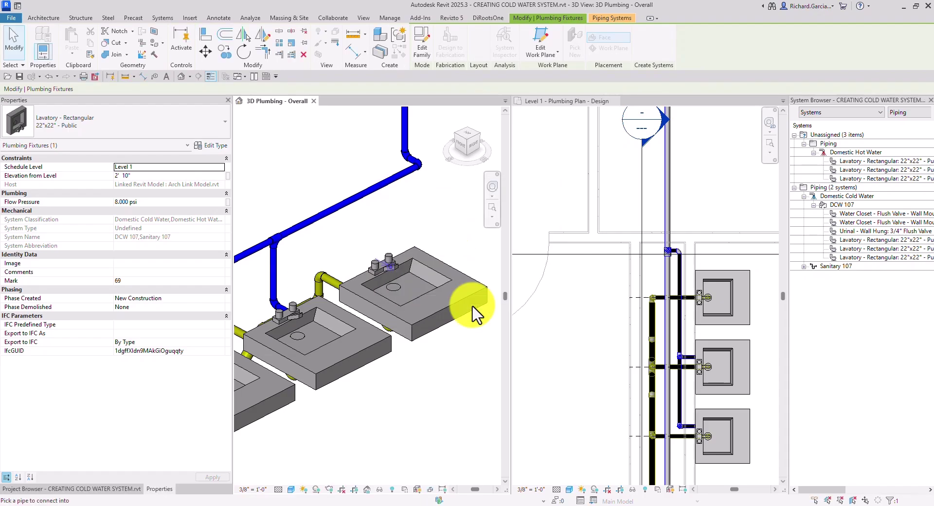
pyautogui.click(348, 205)
pyautogui.scroll(-5, 386, 220)
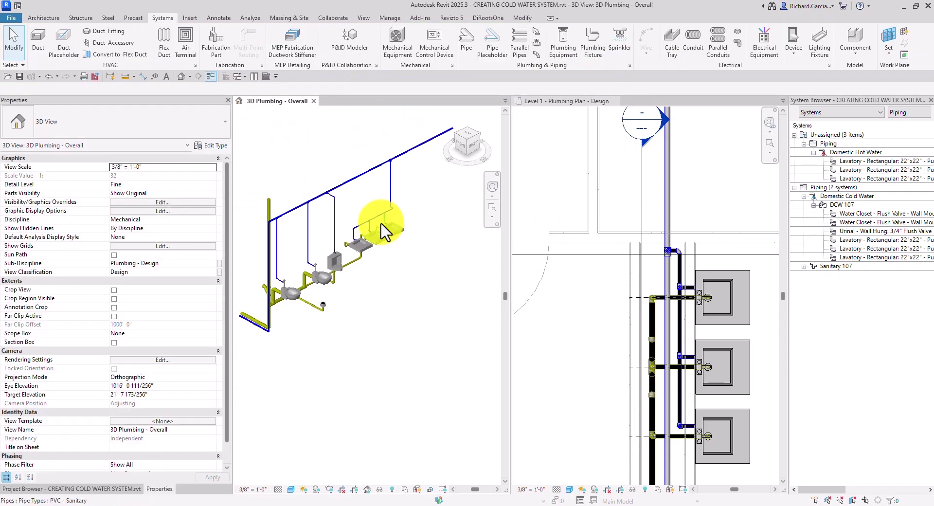